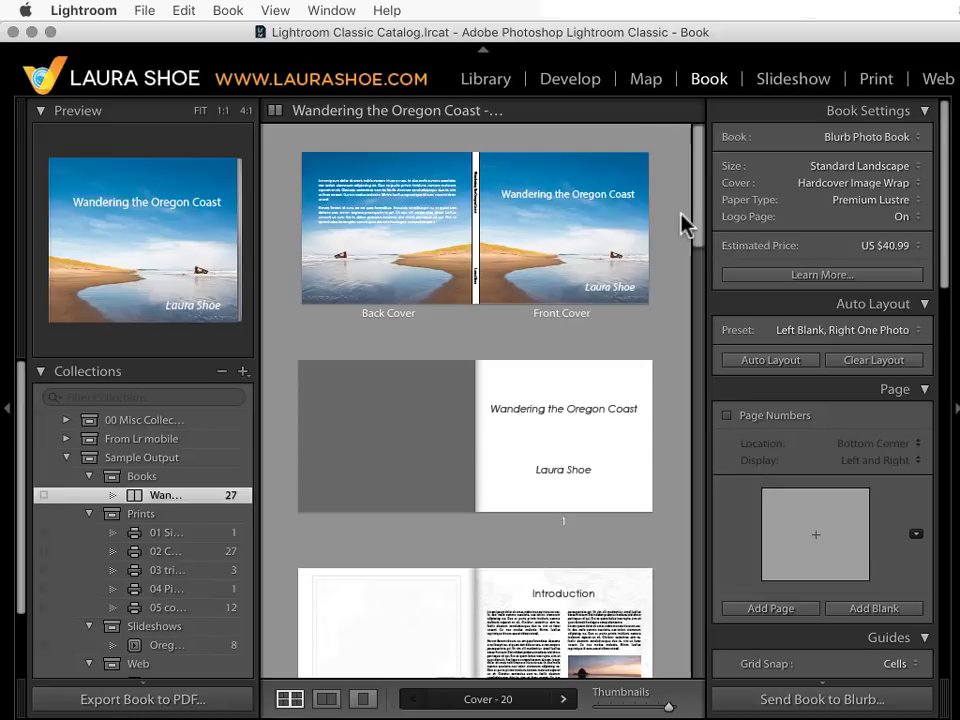
- Leave the book type unchanged and pan the sunset photo inside its Introduction page frame
left_click(858, 138)
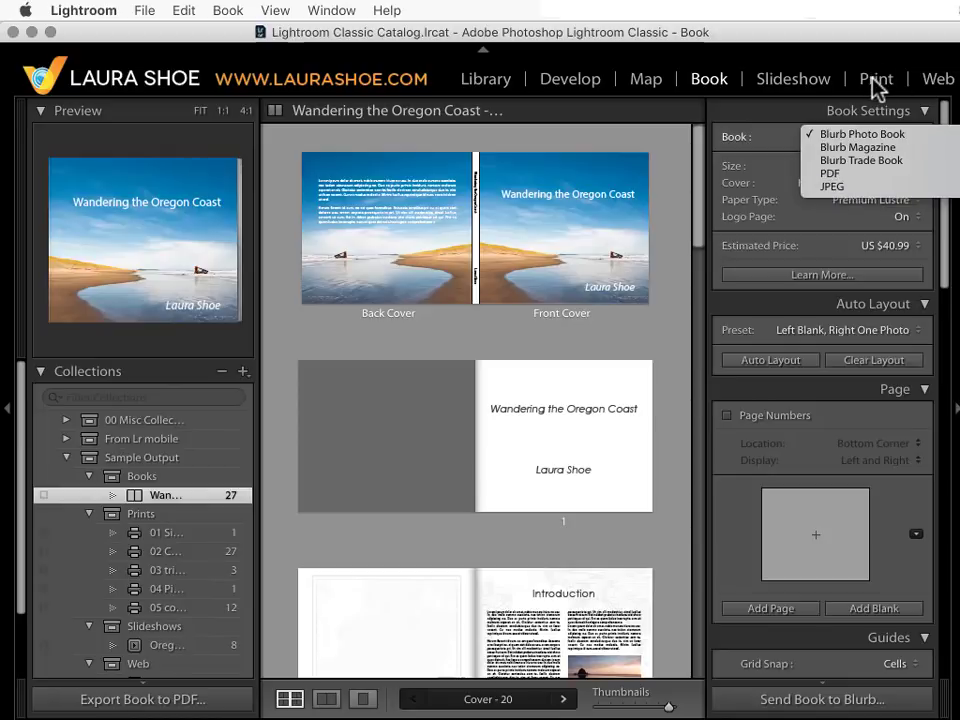
left_click(666, 199)
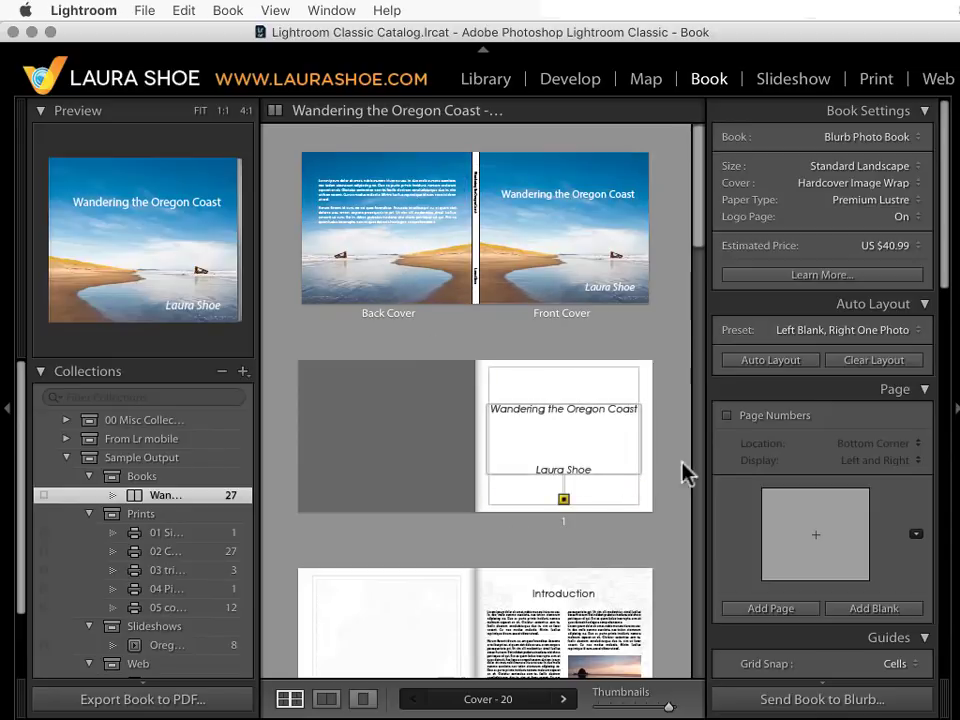
scroll(671, 454, "down", 3)
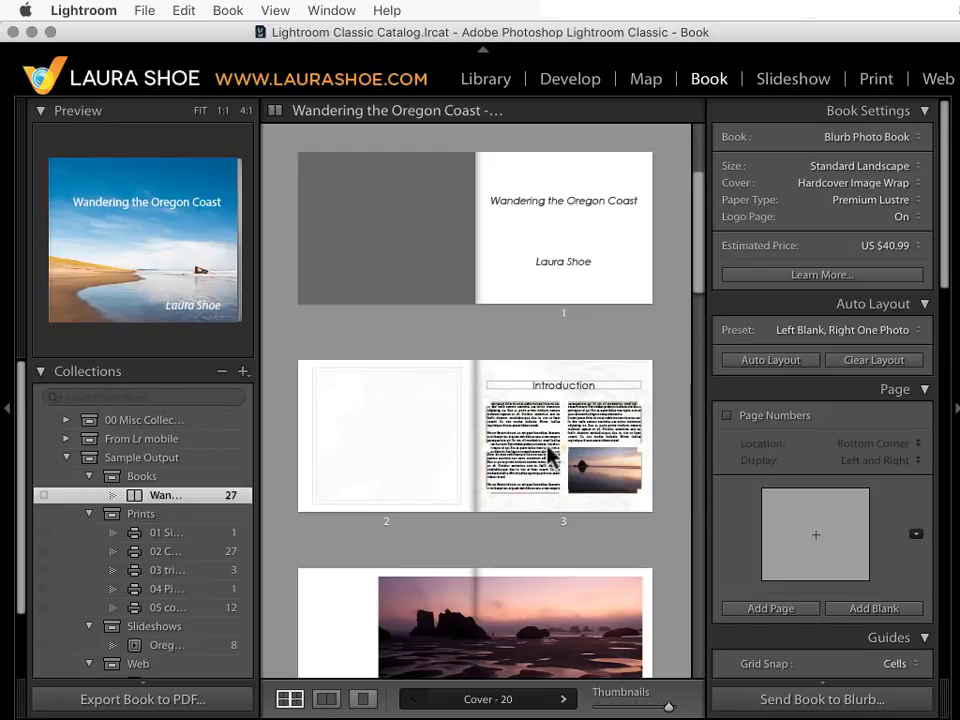
left_click_drag(600, 466, 617, 478)
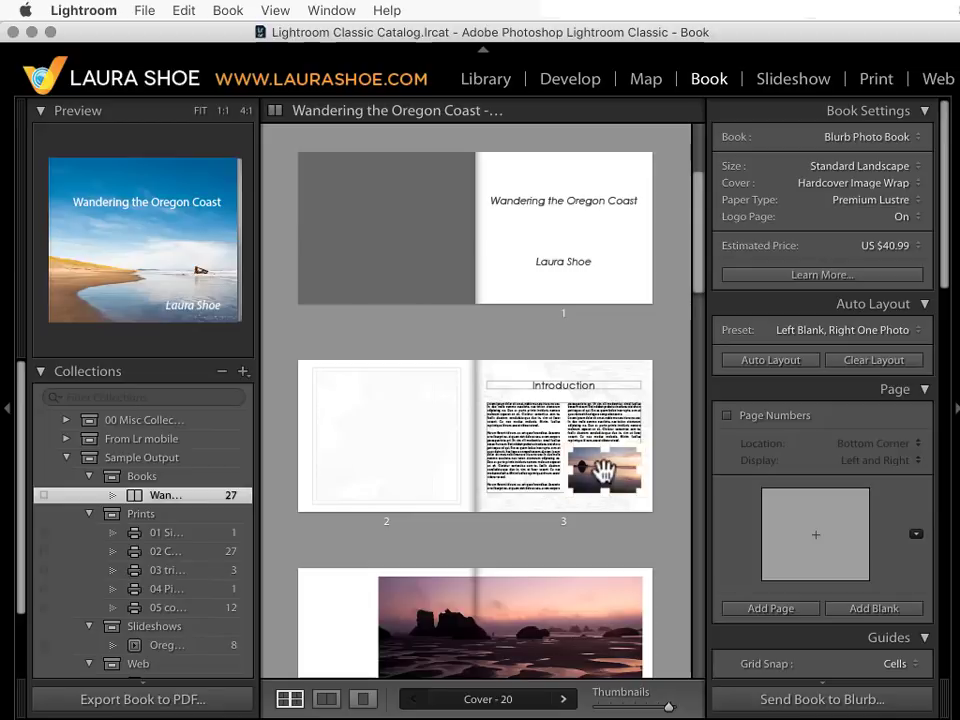
left_click(603, 470)
mouse_move(603, 470)
left_mouse_down()
mouse_move(542, 450)
mouse_move(609, 469)
left_mouse_up()
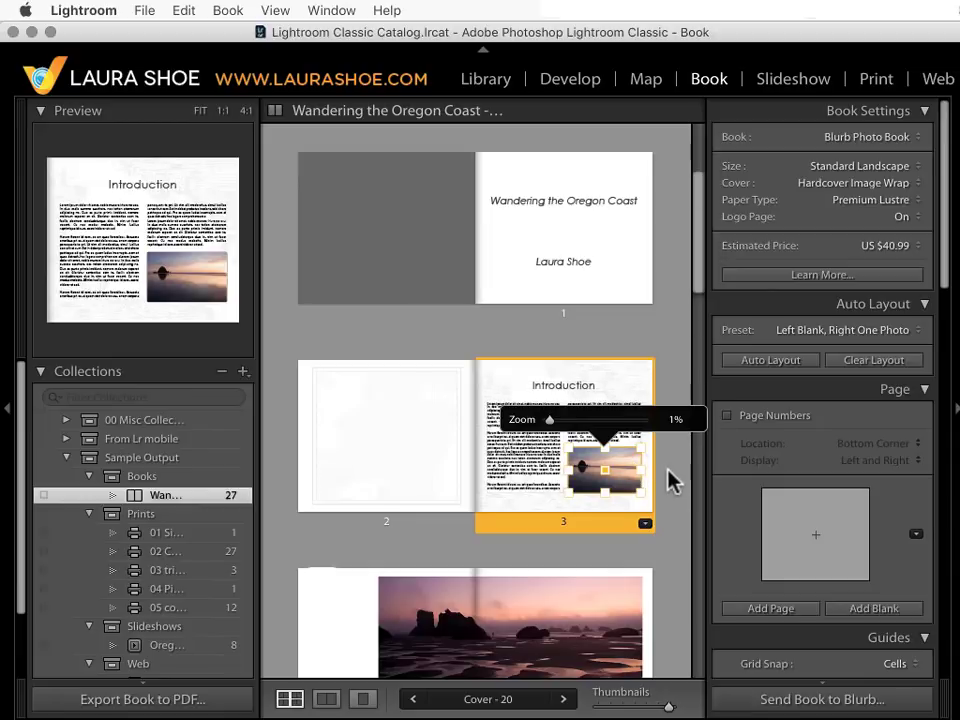
scroll(669, 481, "down", 1)
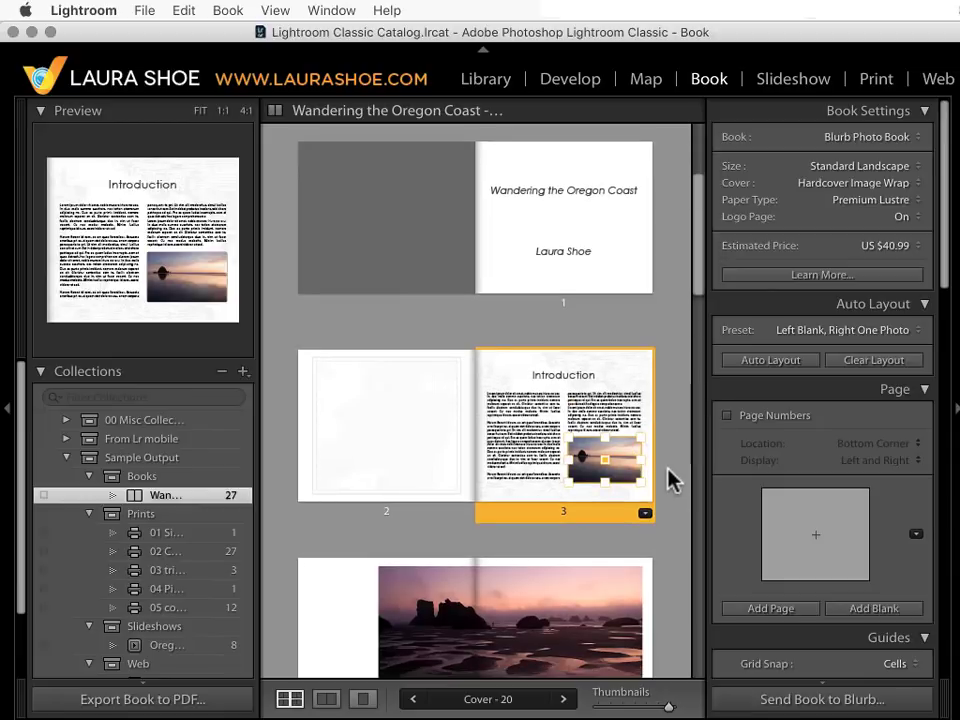
- Hide all panels with Shift+Tab and review the book spreads, ending back at the Introduction page
key("shift+Tab")
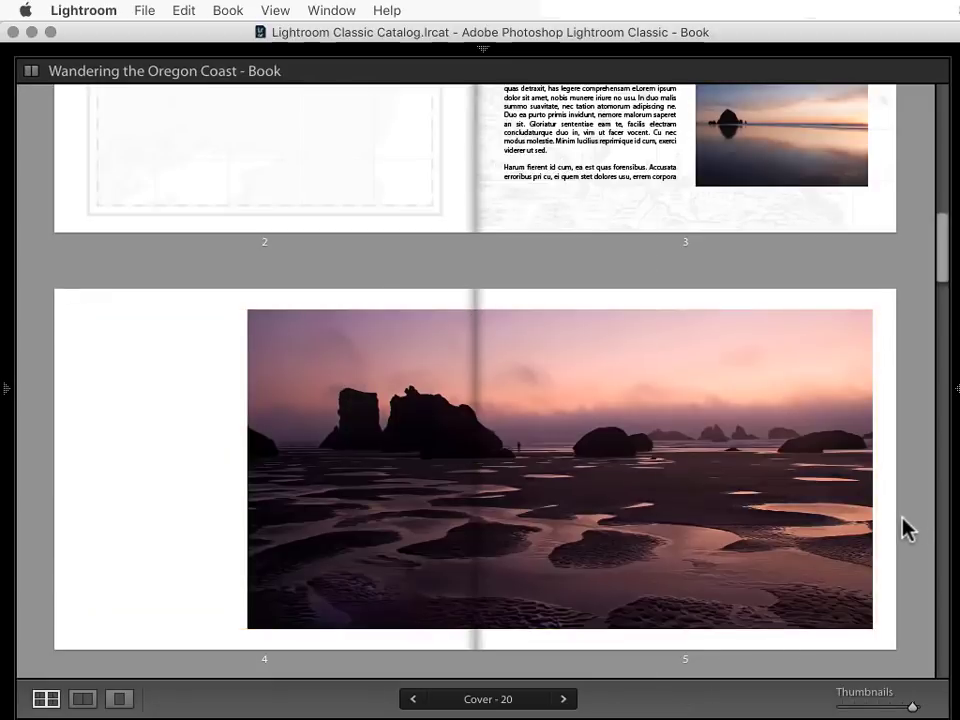
scroll(905, 530, "down", 5)
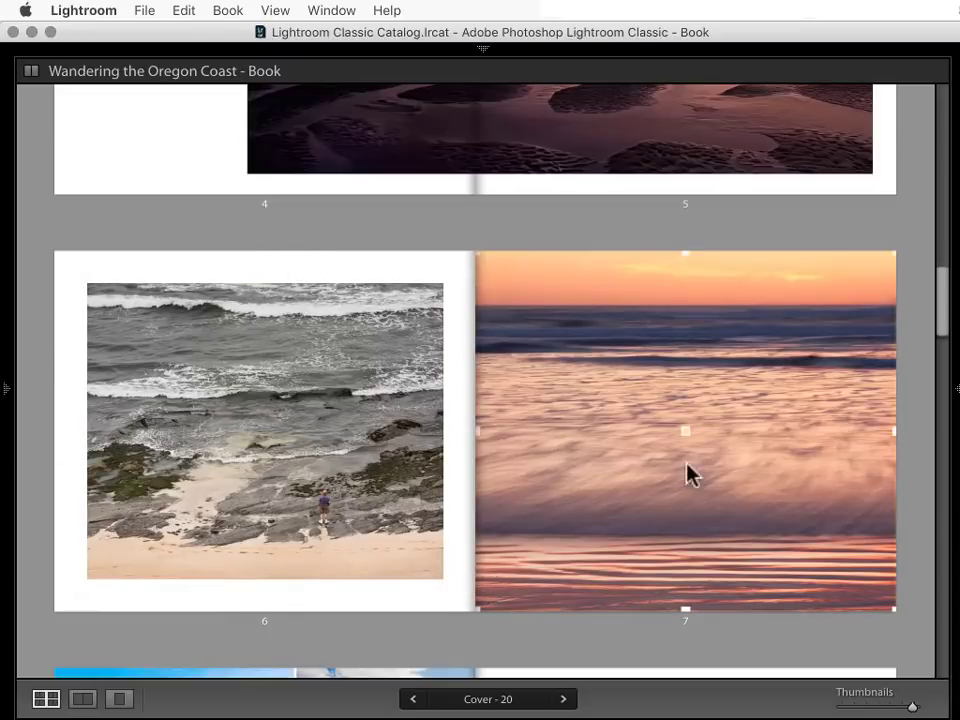
scroll(909, 484, "down", 5)
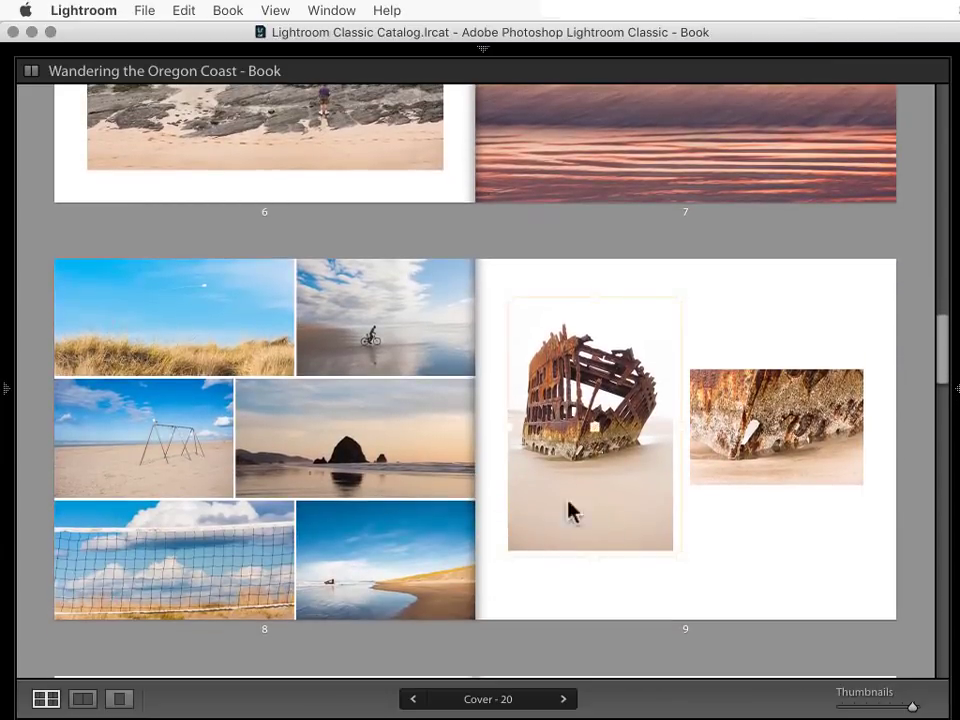
scroll(508, 630, "down", 10)
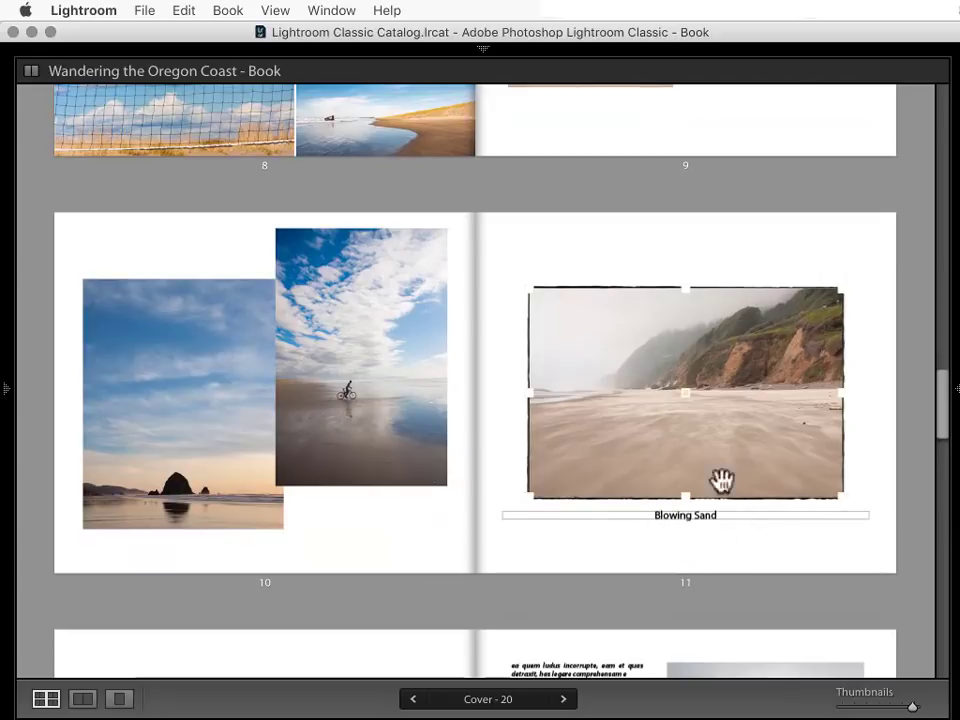
scroll(817, 570, "down", 5)
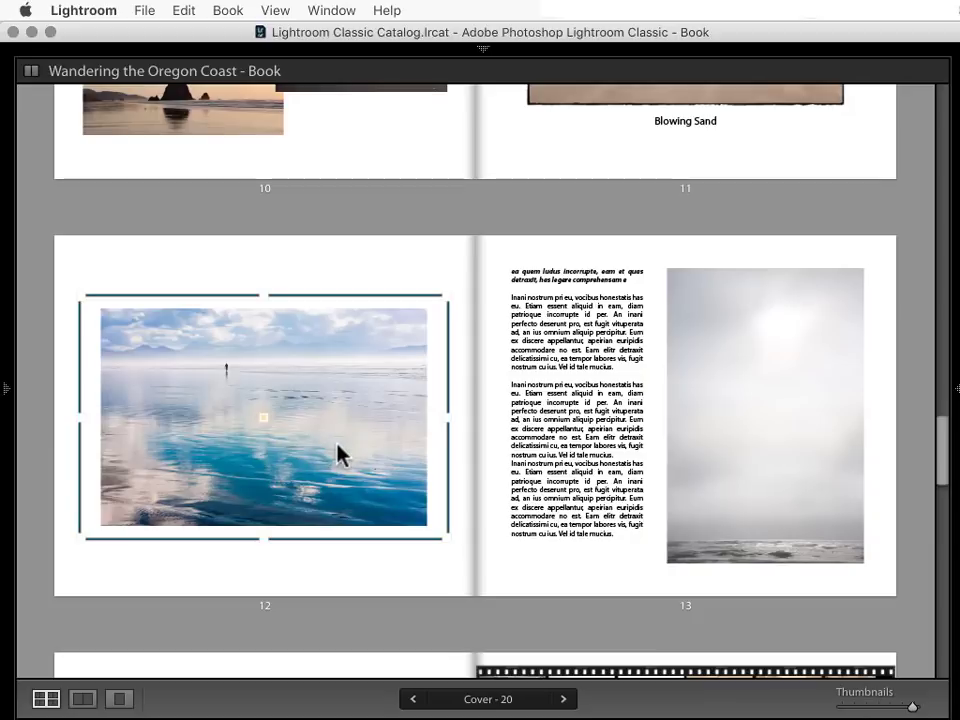
scroll(760, 422, "down", 3)
scroll(760, 410, "down", 3)
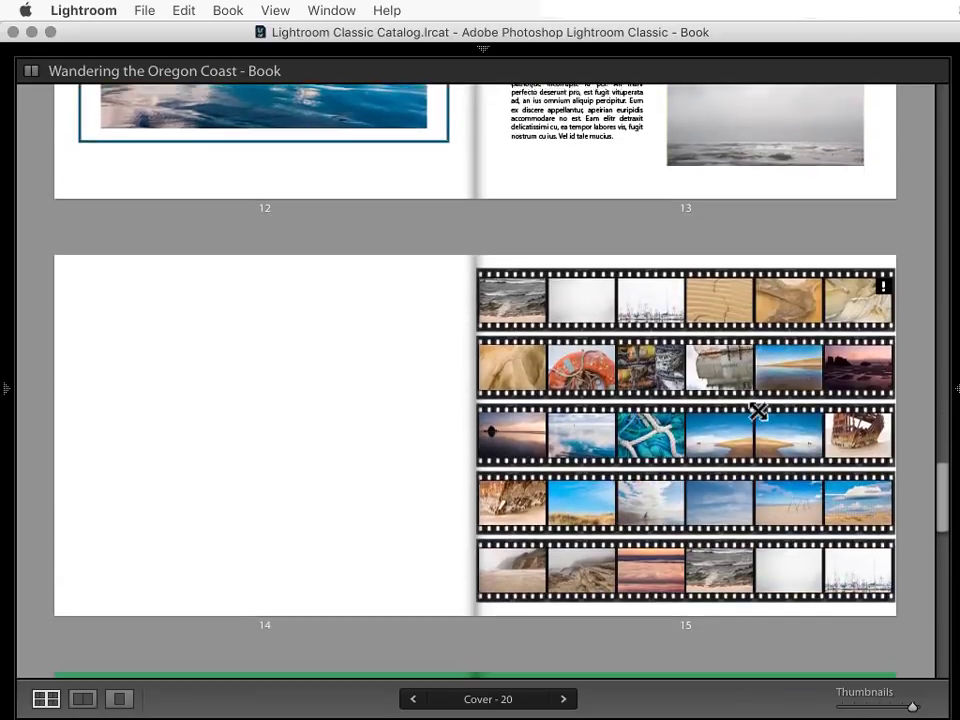
scroll(565, 640, "down", 5)
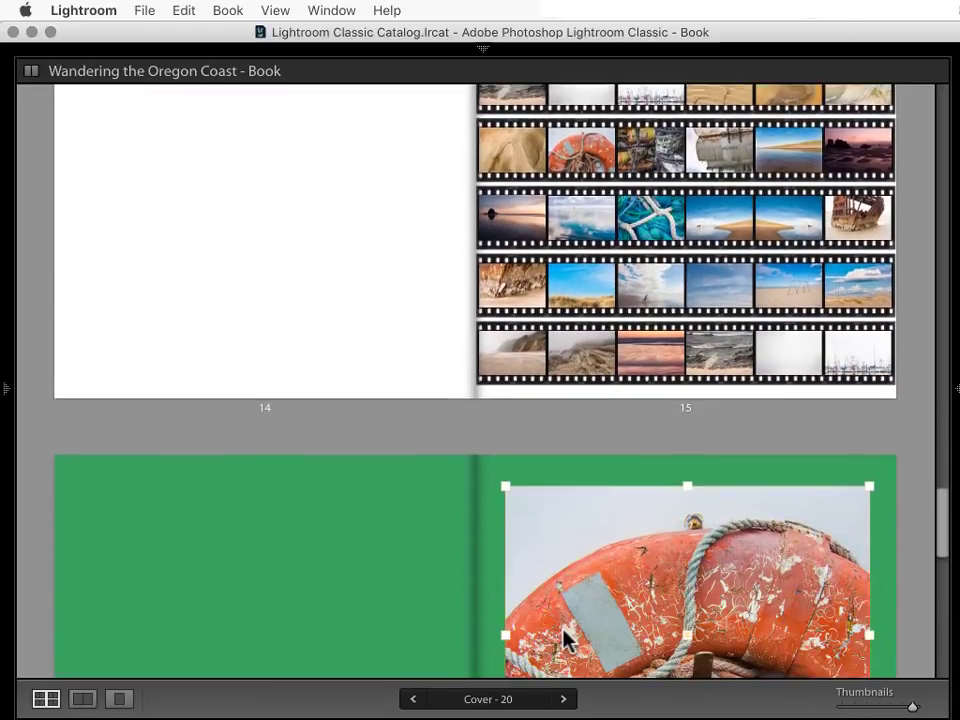
scroll(320, 464, "down", 2)
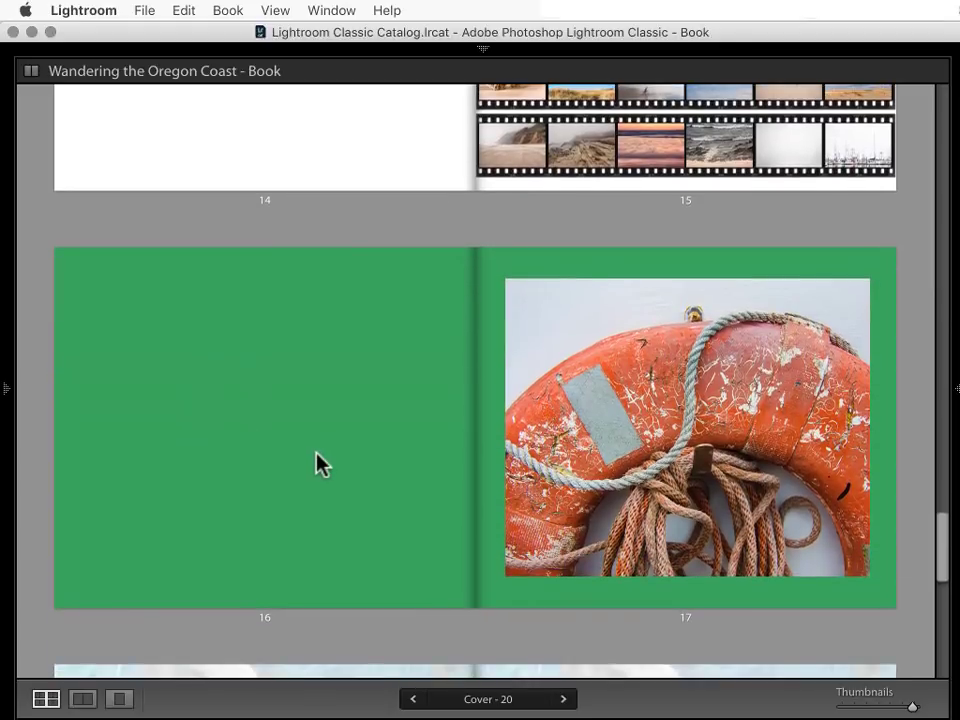
scroll(320, 464, "down", 5)
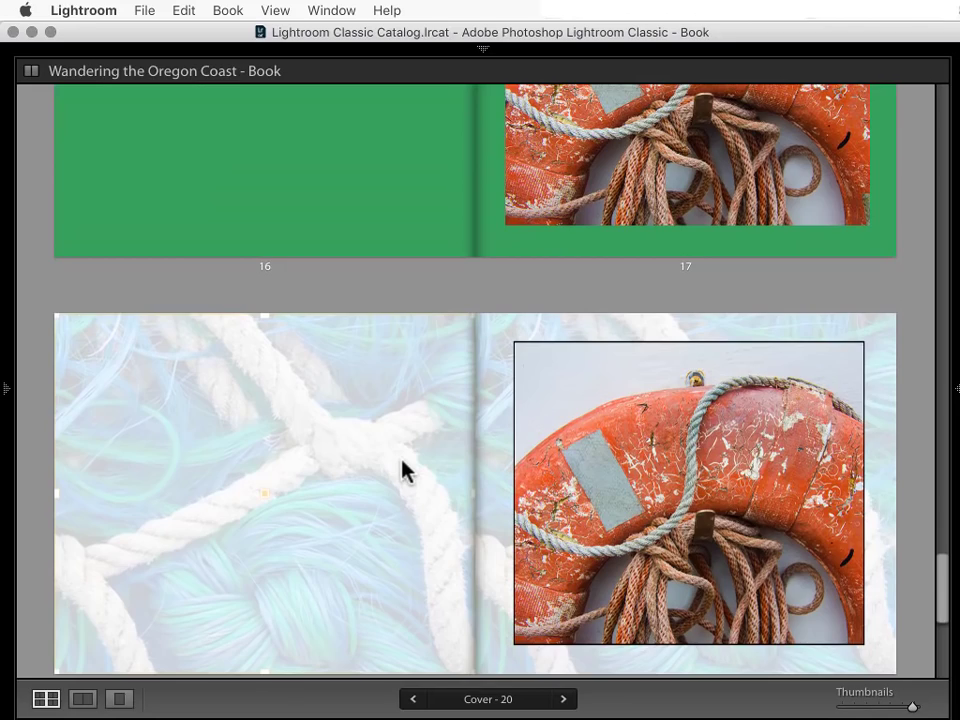
scroll(403, 470, "up", 20)
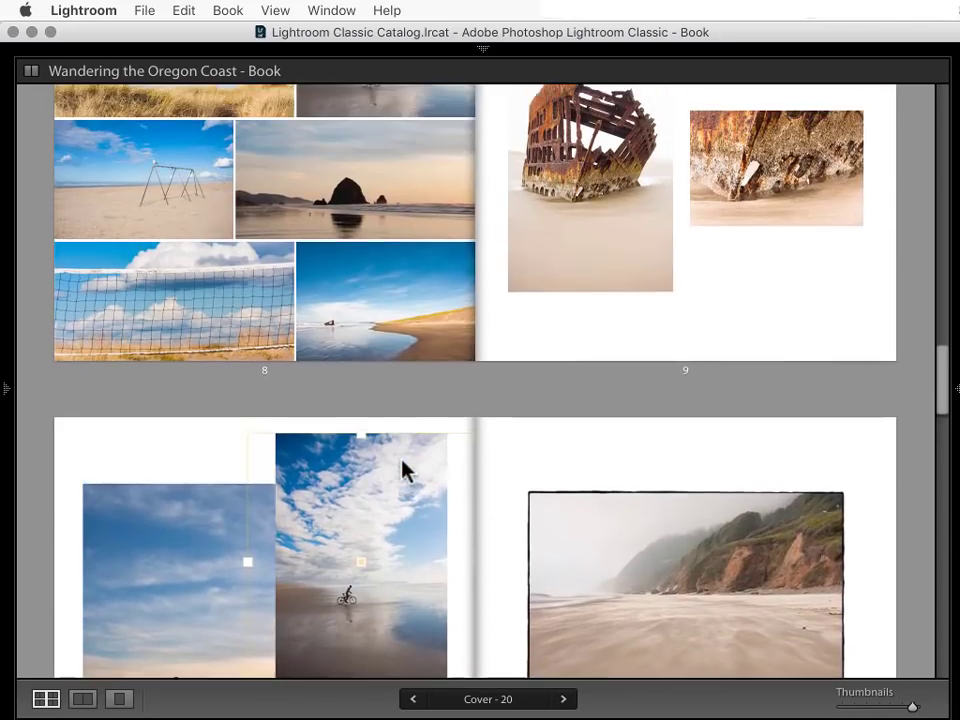
scroll(403, 470, "up", 15)
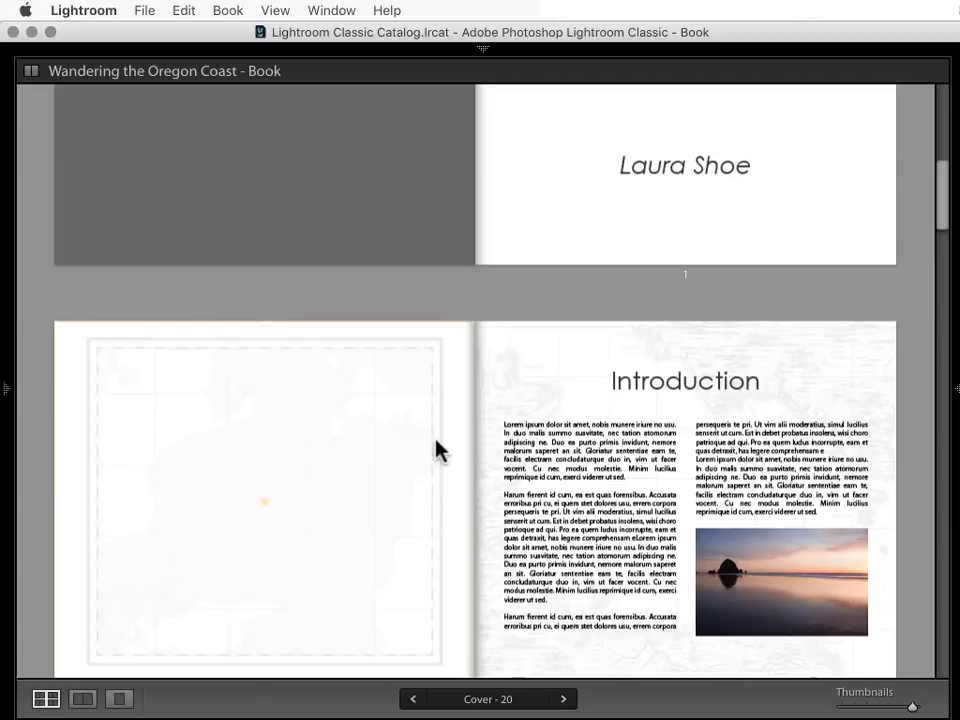
scroll(437, 452, "down", 5)
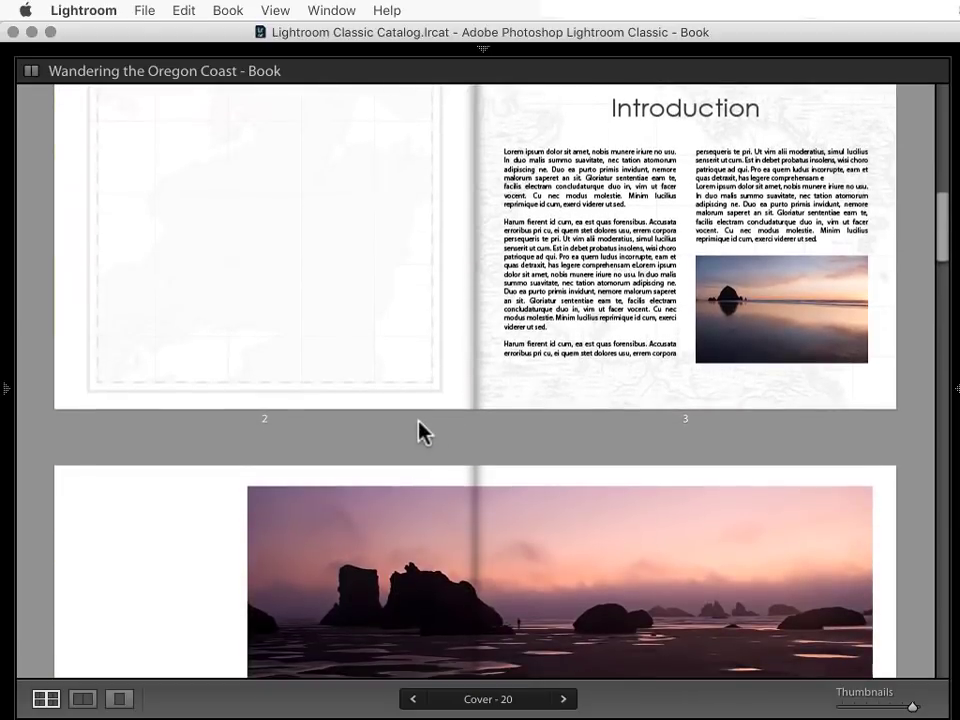
- Browse page 2's Multiple Photos layouts without applying one, then restore all panels and the filmstrip
left_click(420, 432)
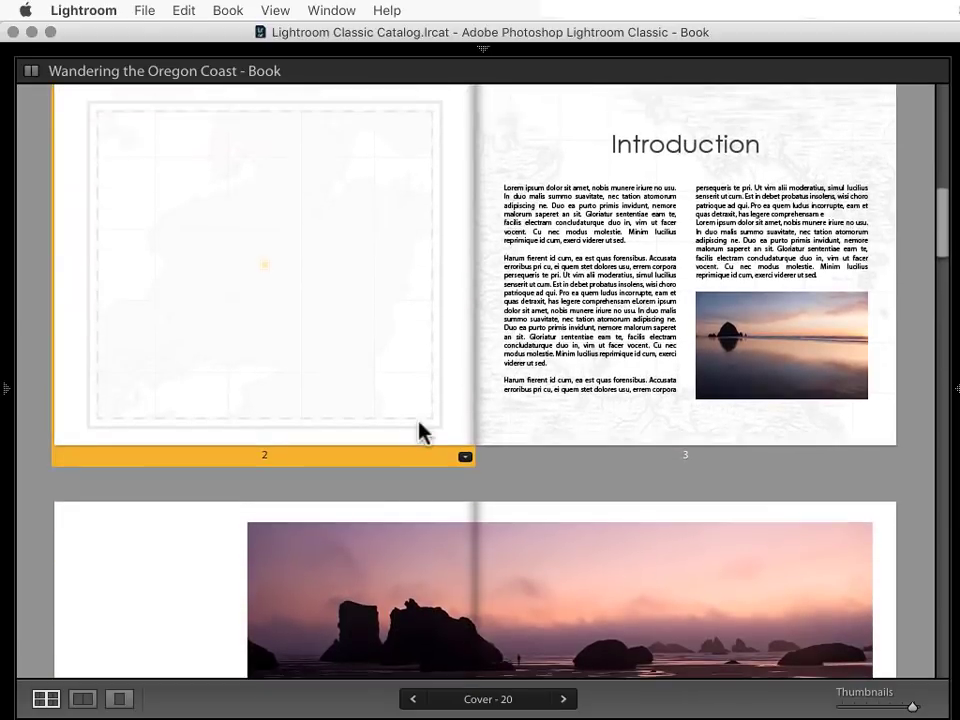
left_click(465, 457)
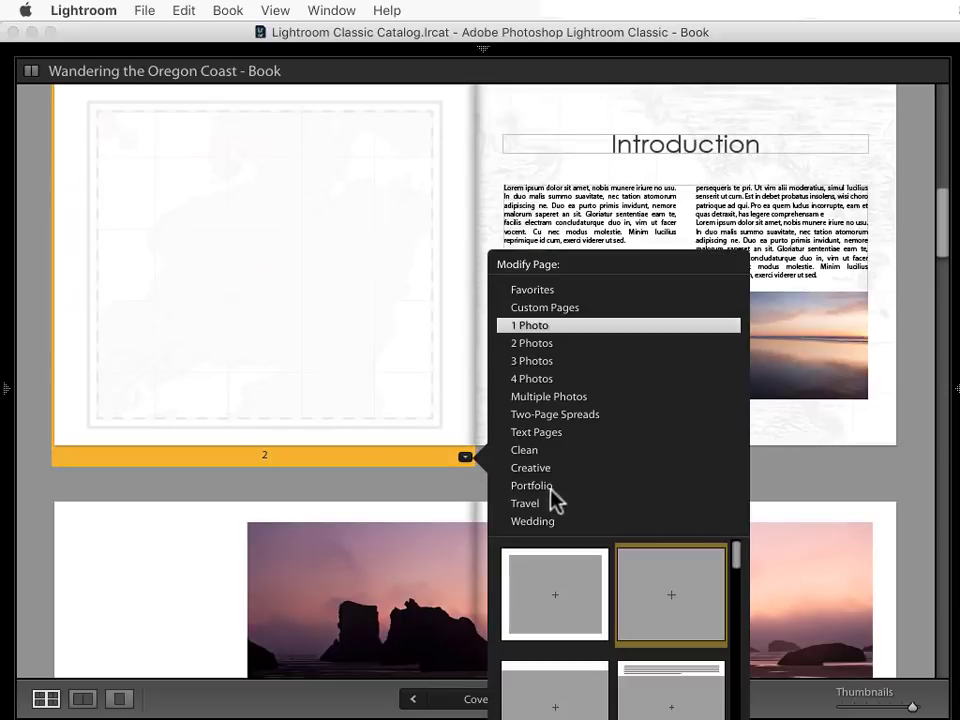
left_click(559, 400)
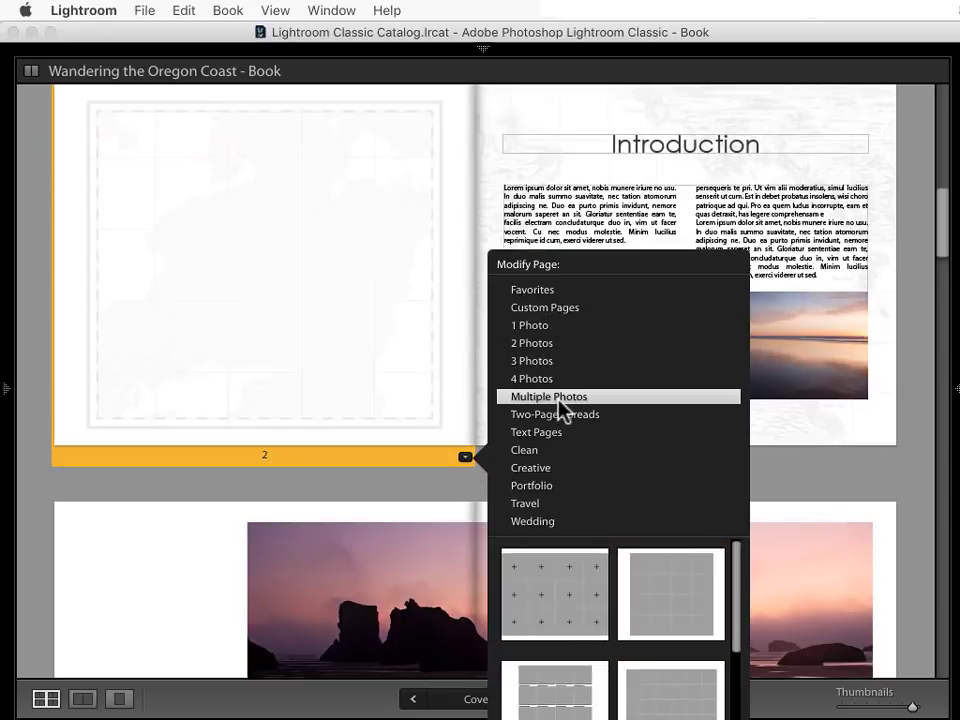
scroll(597, 620, "down", 5)
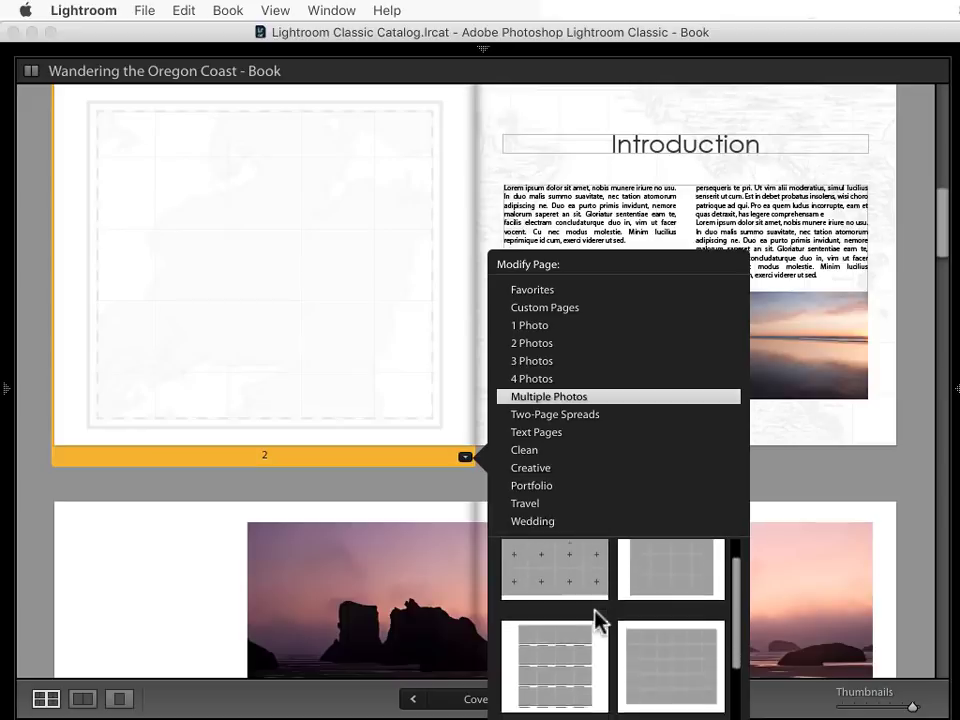
scroll(597, 620, "down", 10)
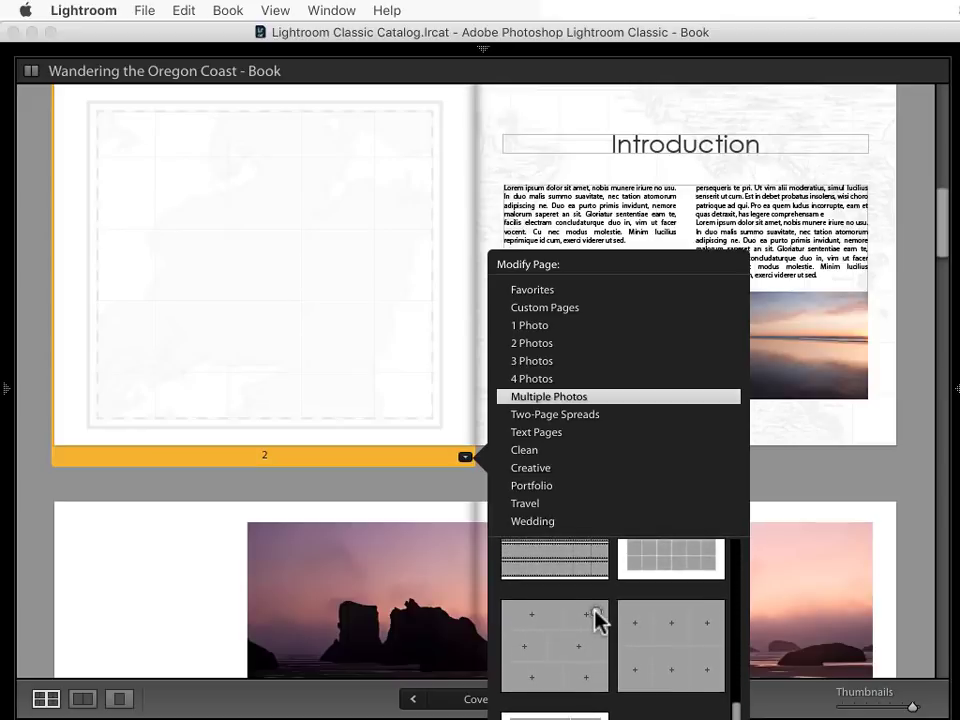
left_click(432, 497)
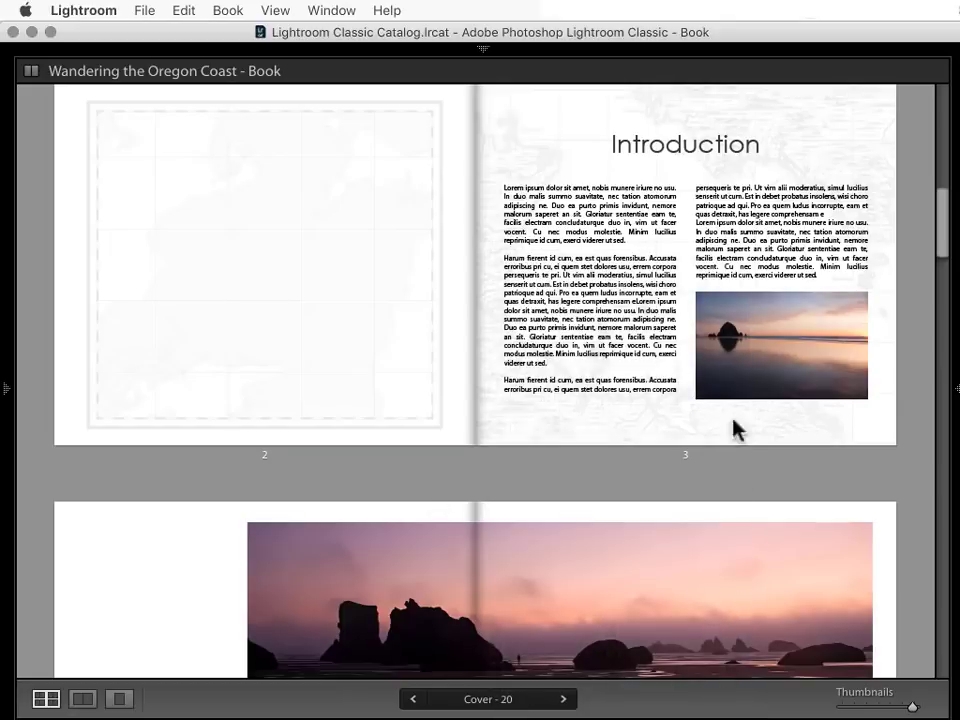
key("shift+Tab")
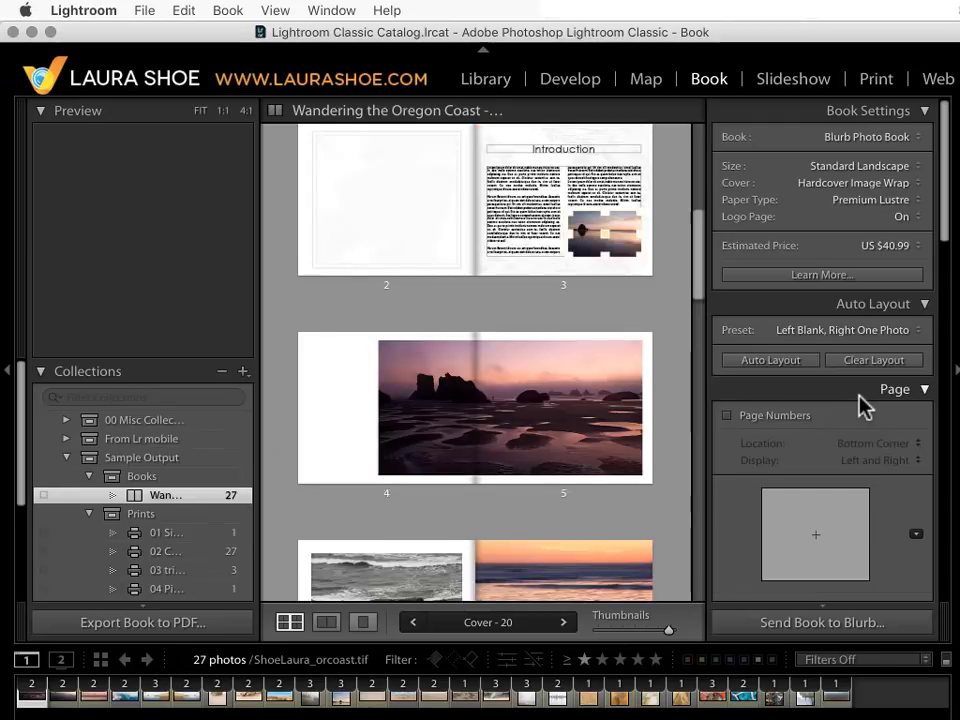
- Switch to the Print module and open the 02 Contact Sheet print collection
left_click(872, 82)
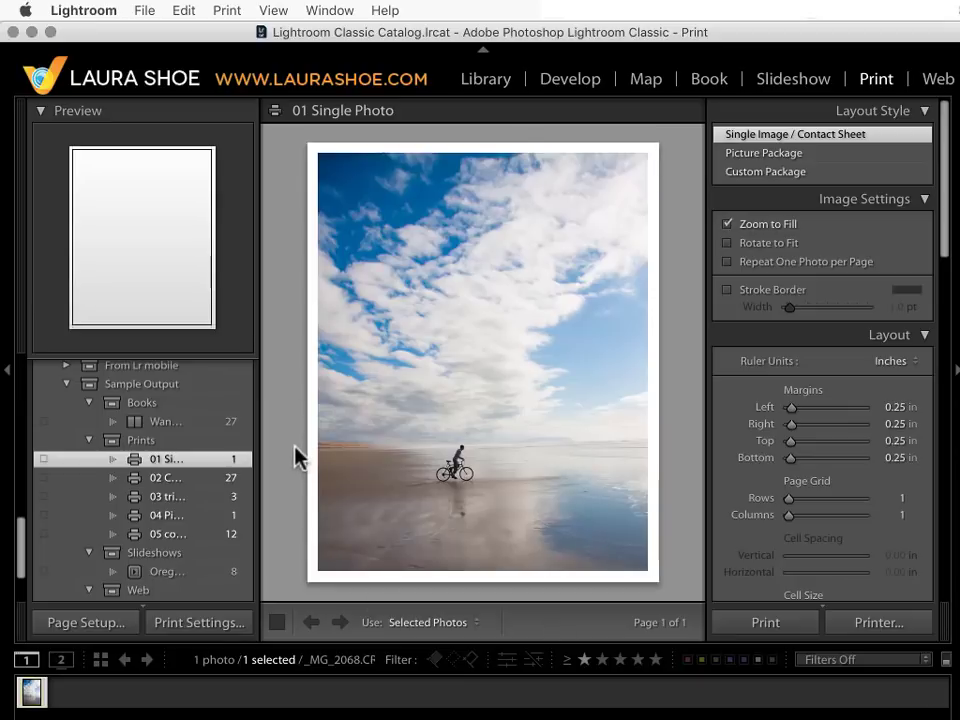
left_click(180, 486)
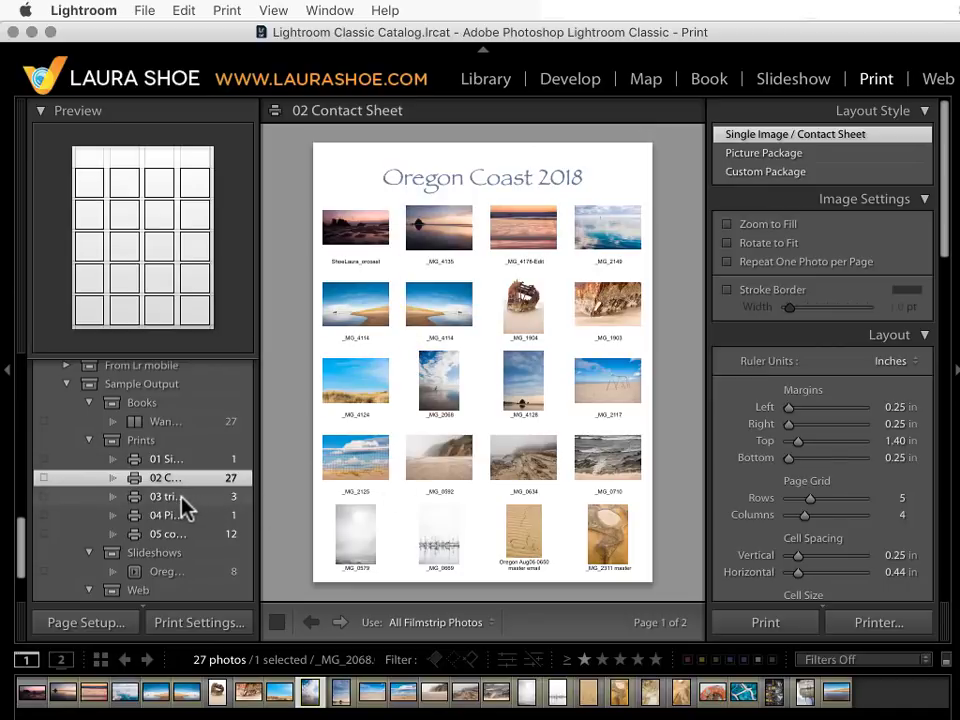
- View the 03 triptych print layout, then the 04 Picture Package layout
left_click(165, 496)
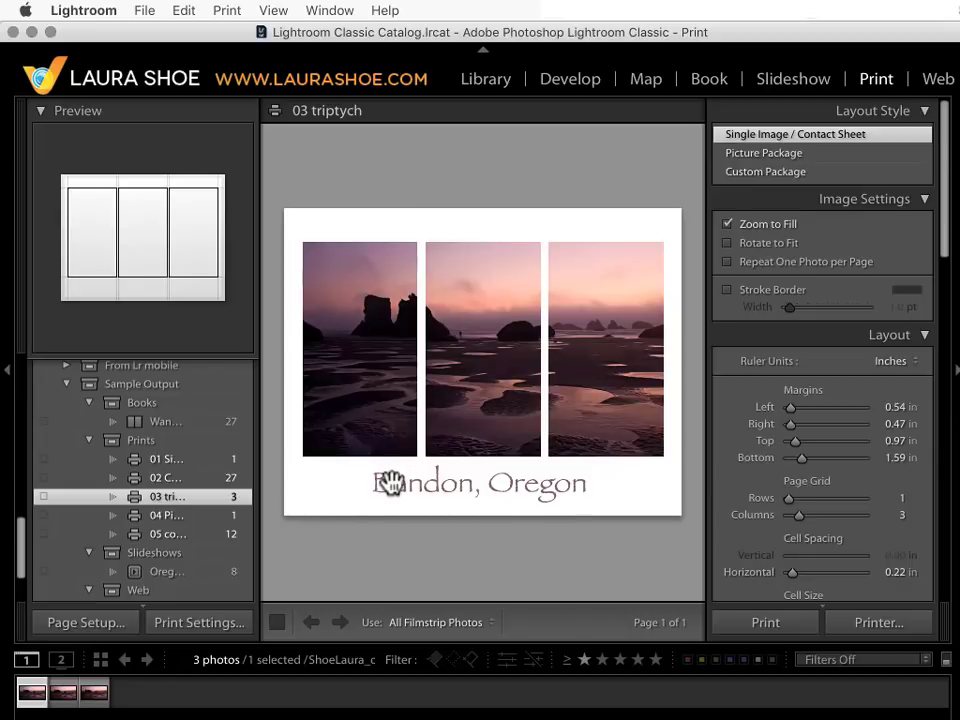
left_click(180, 516)
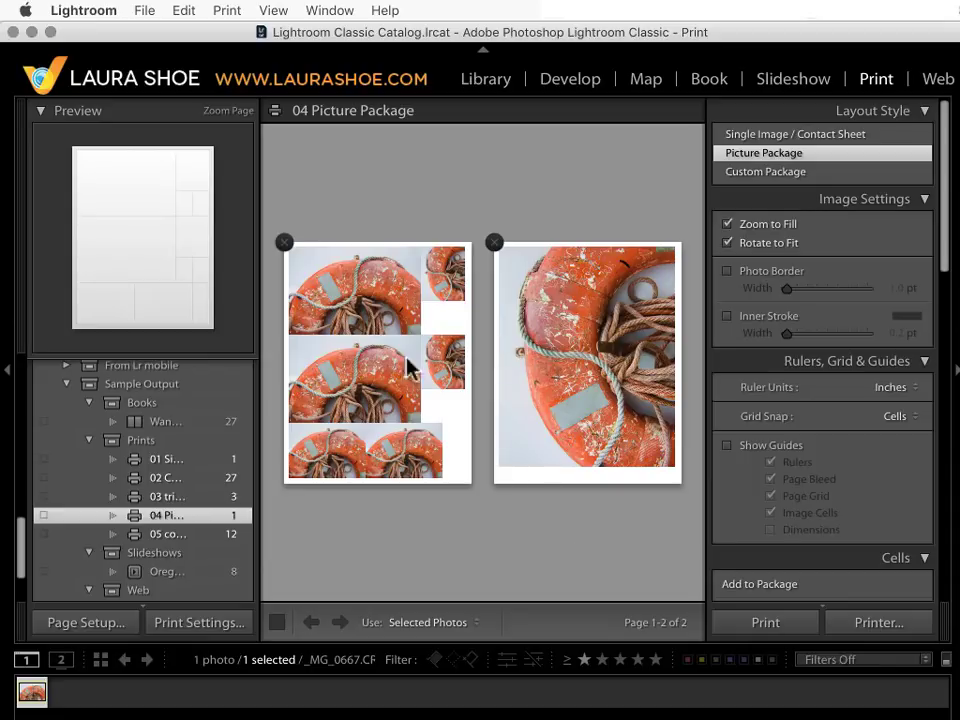
- Open 05 collage and nudge the blue seascape photo, then view 03 triptych and return to 05 collage
left_click(185, 537)
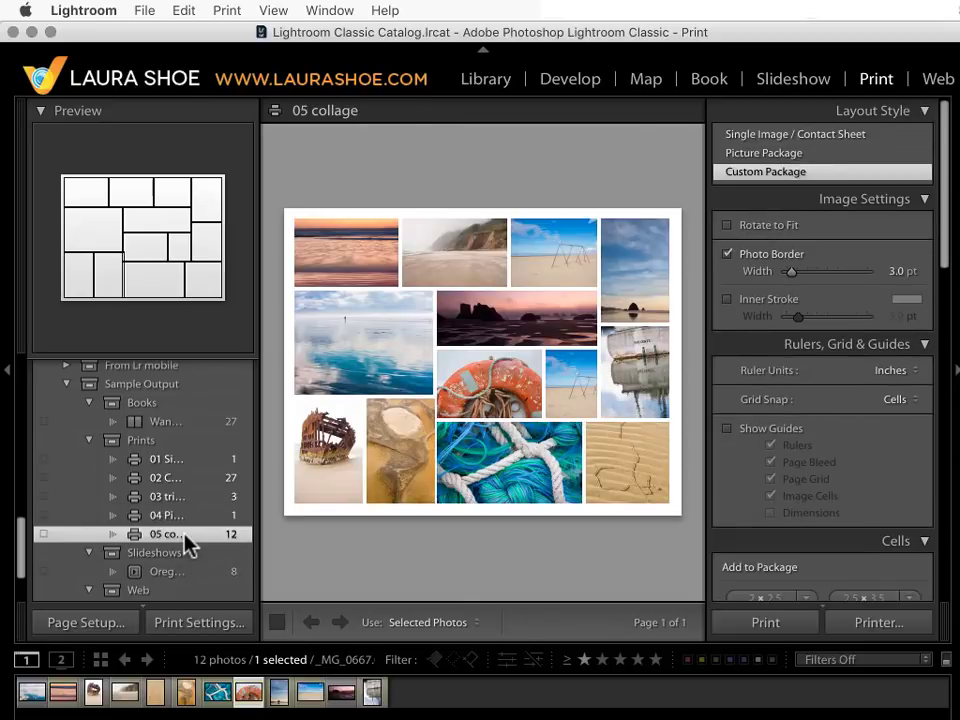
left_click(362, 352)
left_click_drag(369, 352, 410, 345)
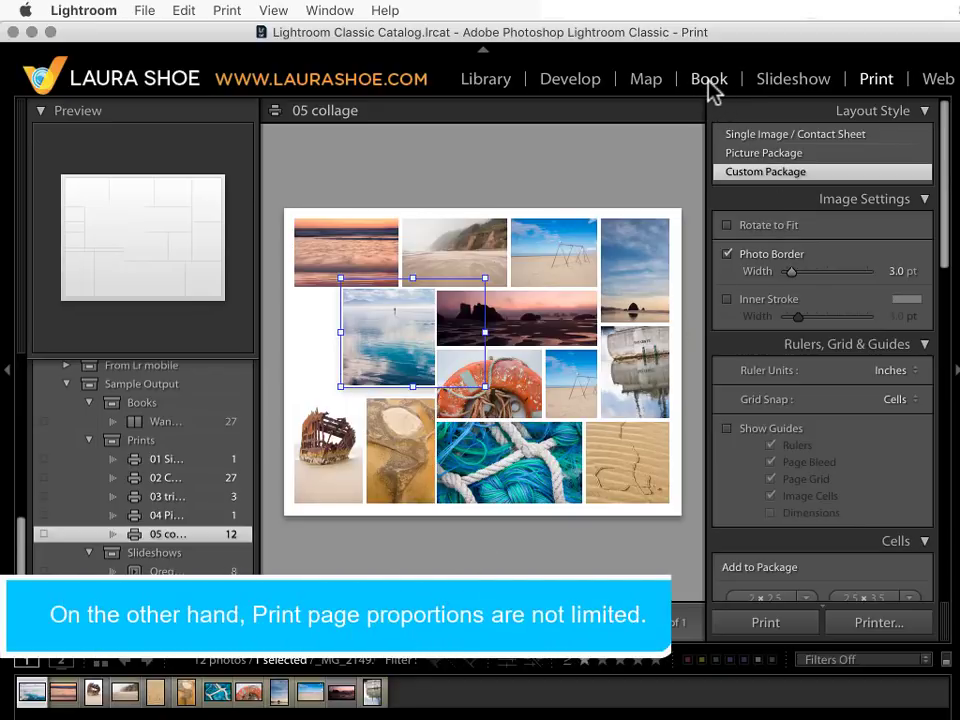
left_click(187, 497)
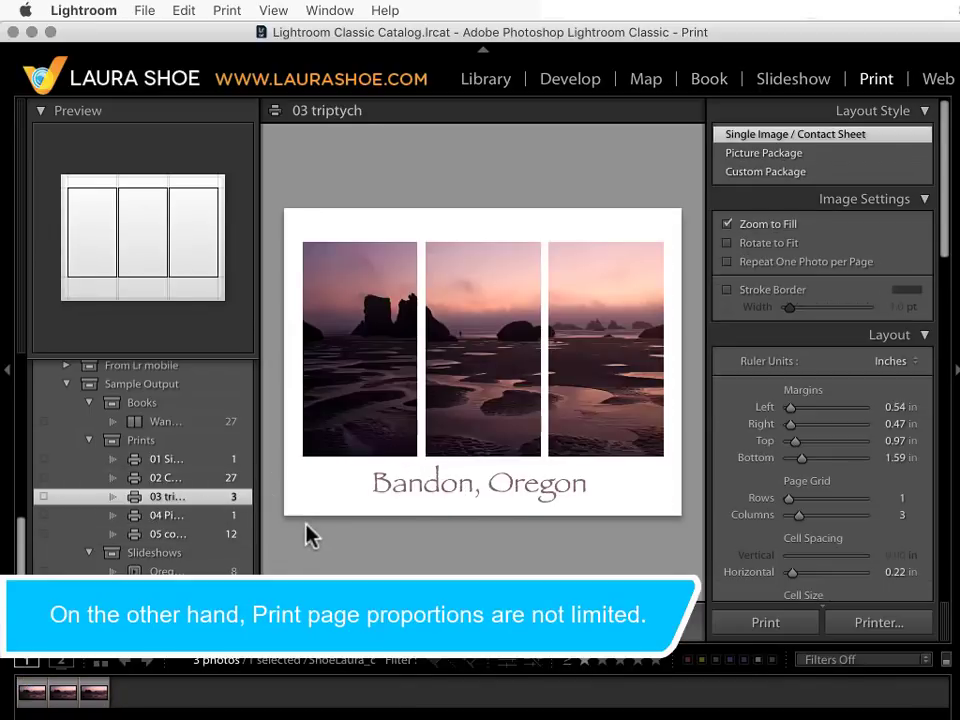
left_click(193, 533)
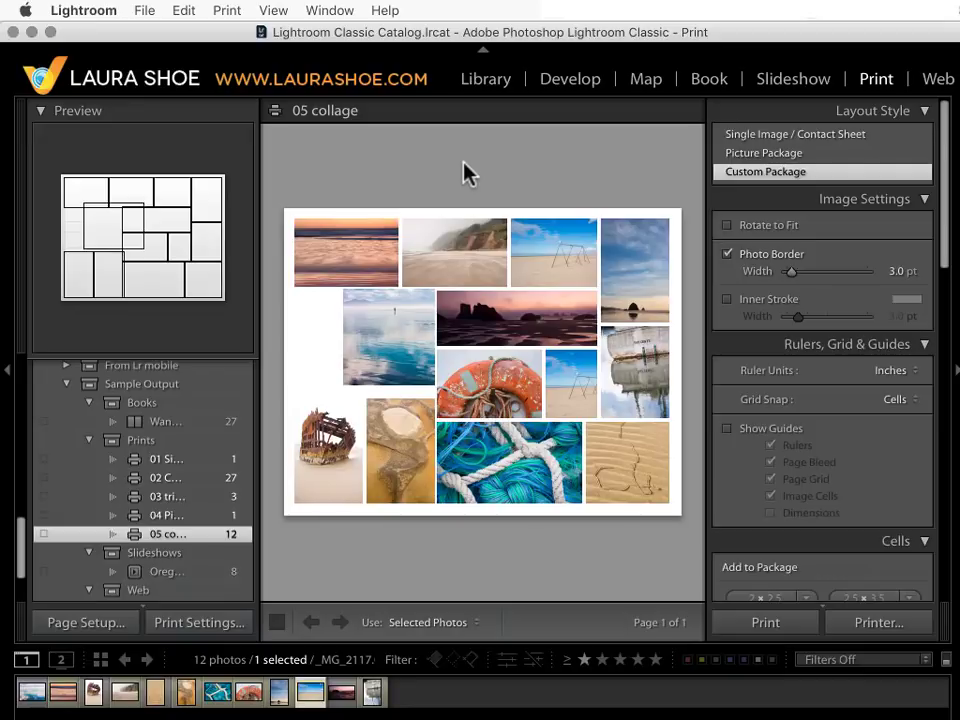
- Switch to the Slideshow module and load the saved Oregon Slideshow collection
left_click(777, 85)
left_click(5, 372)
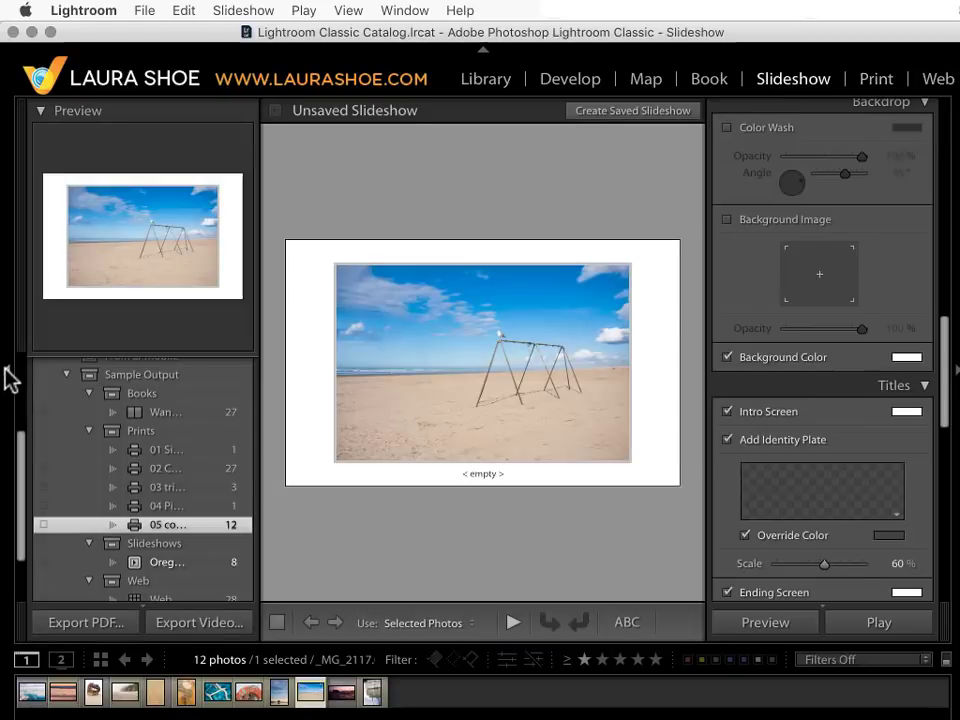
left_click(155, 562)
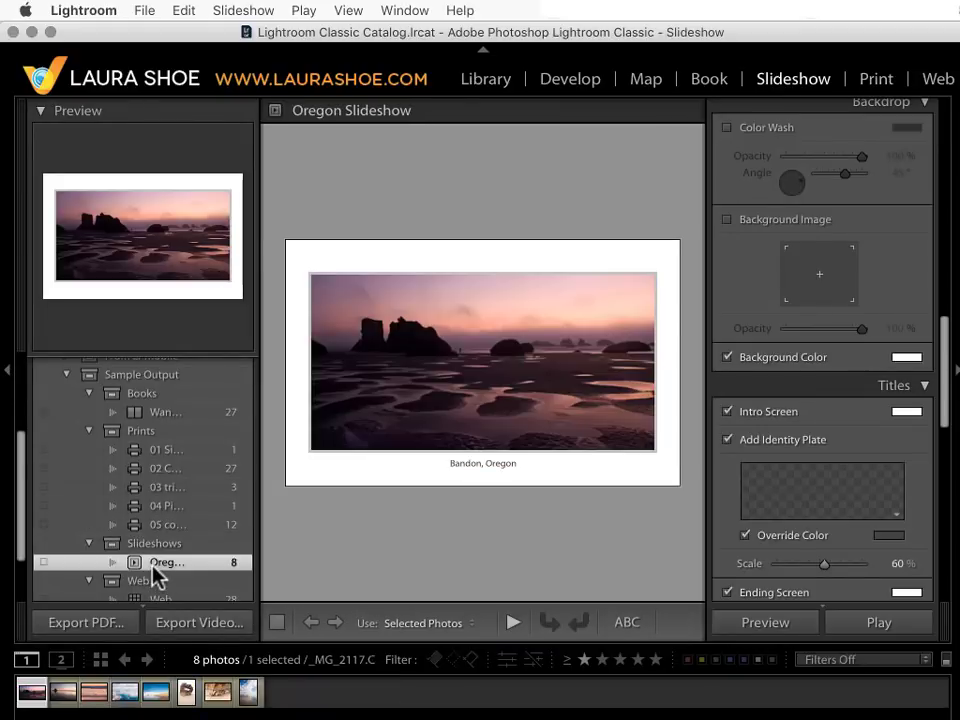
left_click(5, 376)
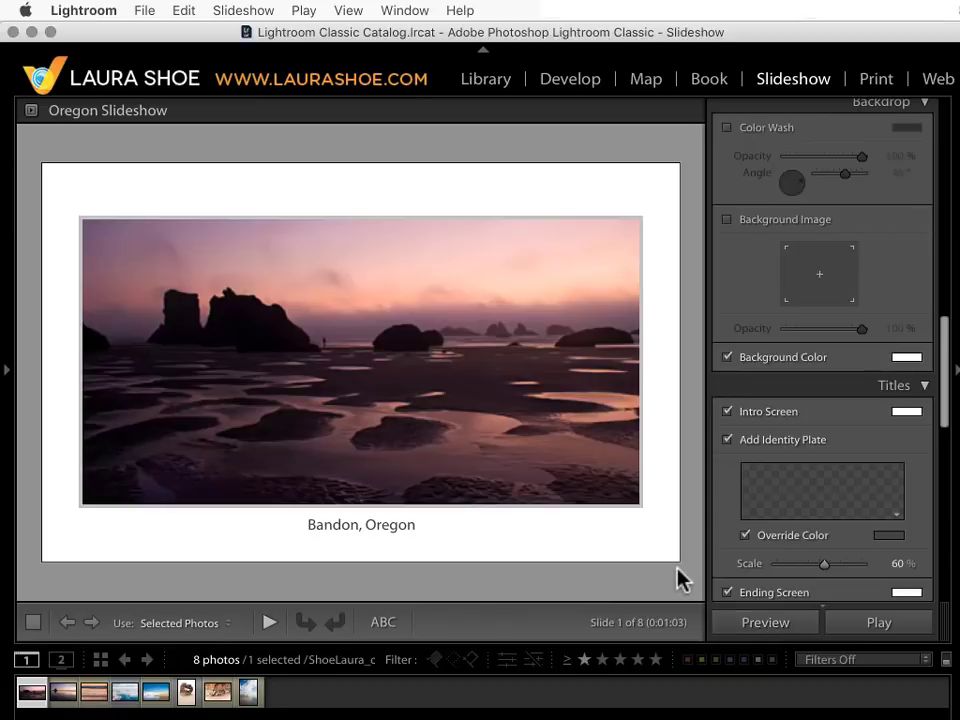
- Preview the Oregon Slideshow full-window, skip through the last slides, stop it, and restore the panels
key("shift+Tab")
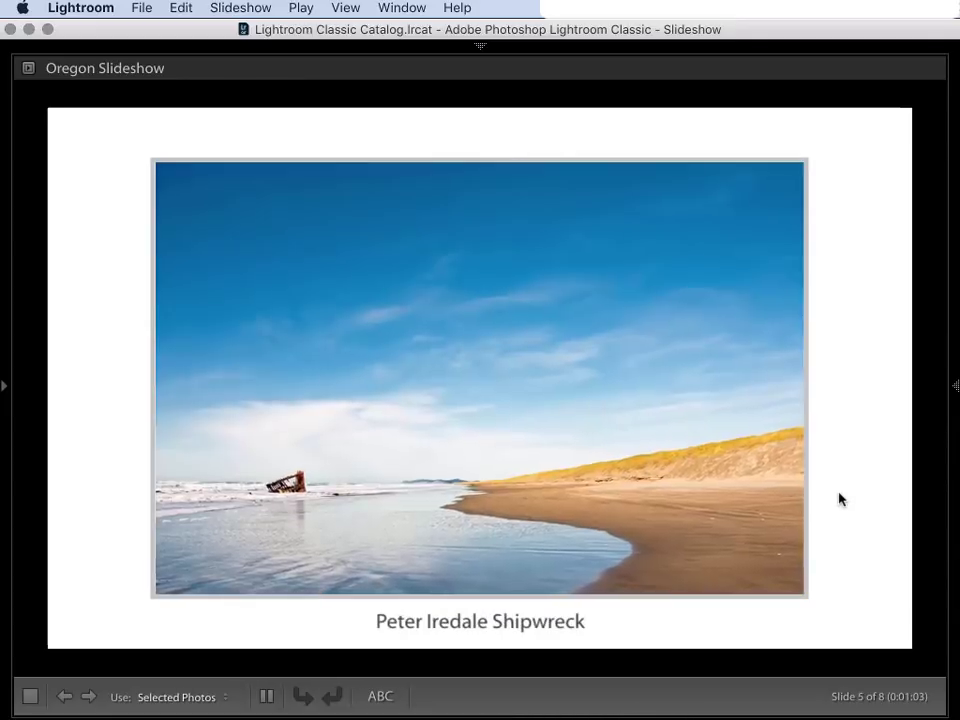
key("Right")
key("Right")
key("Right")
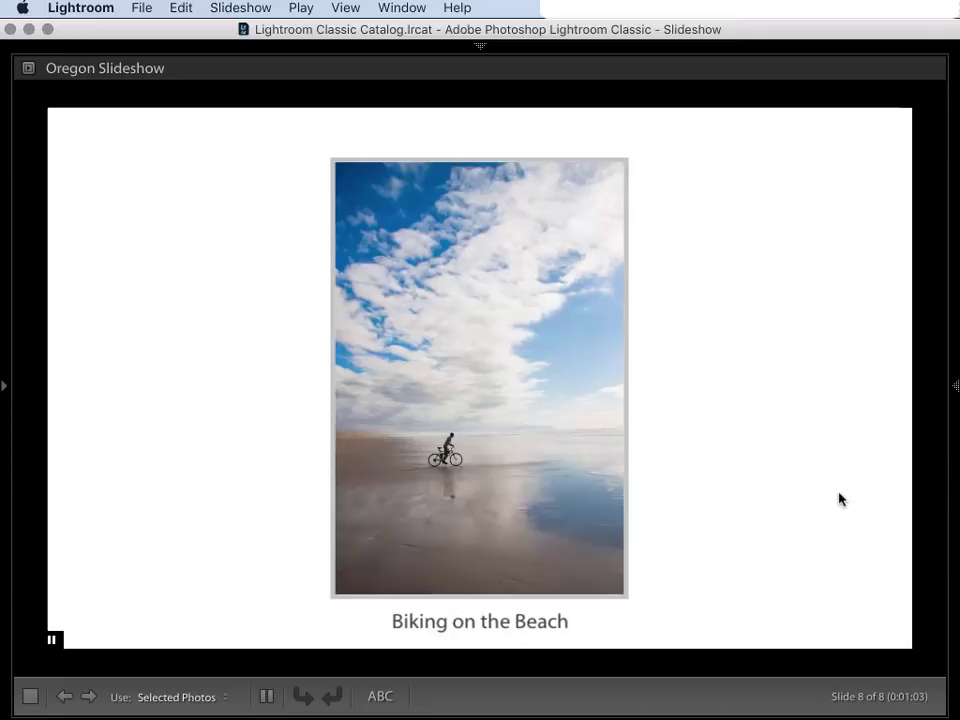
key("Right")
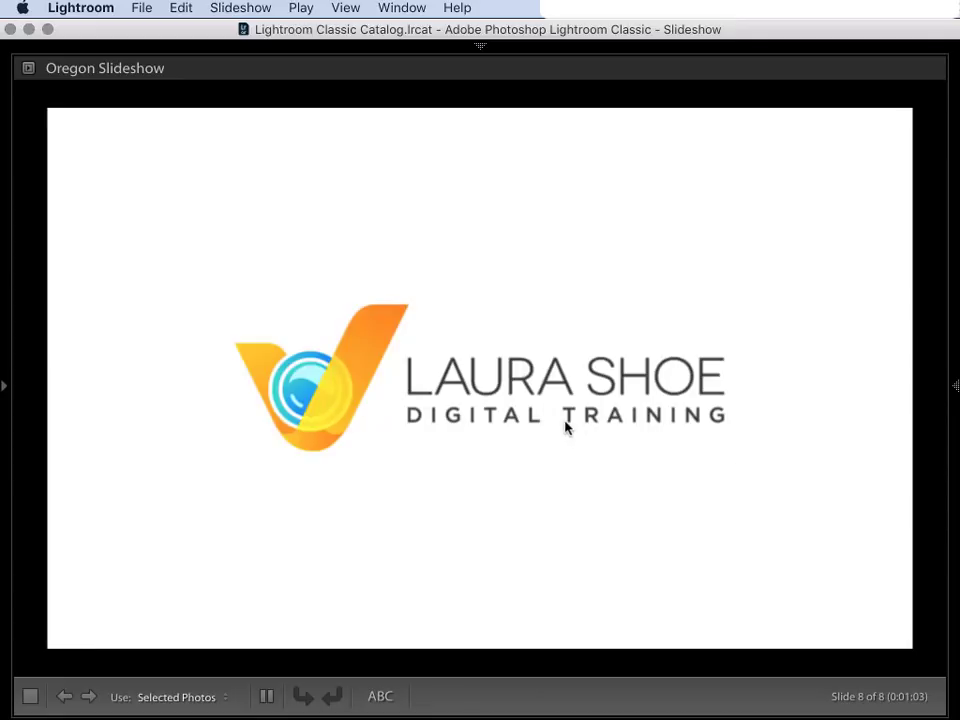
key("Right")
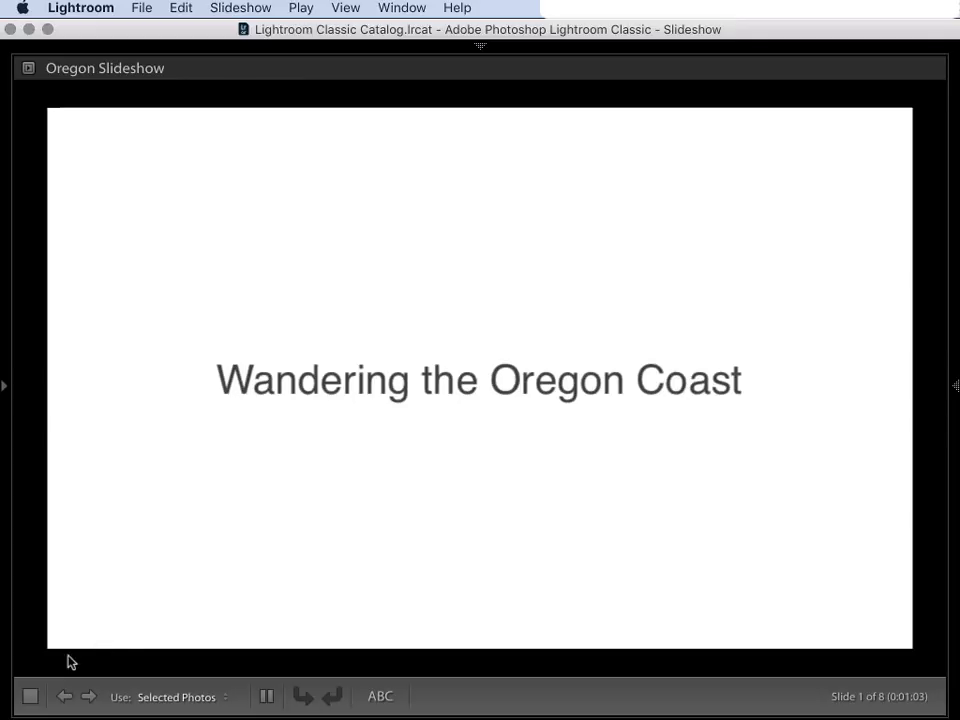
left_click(30, 698)
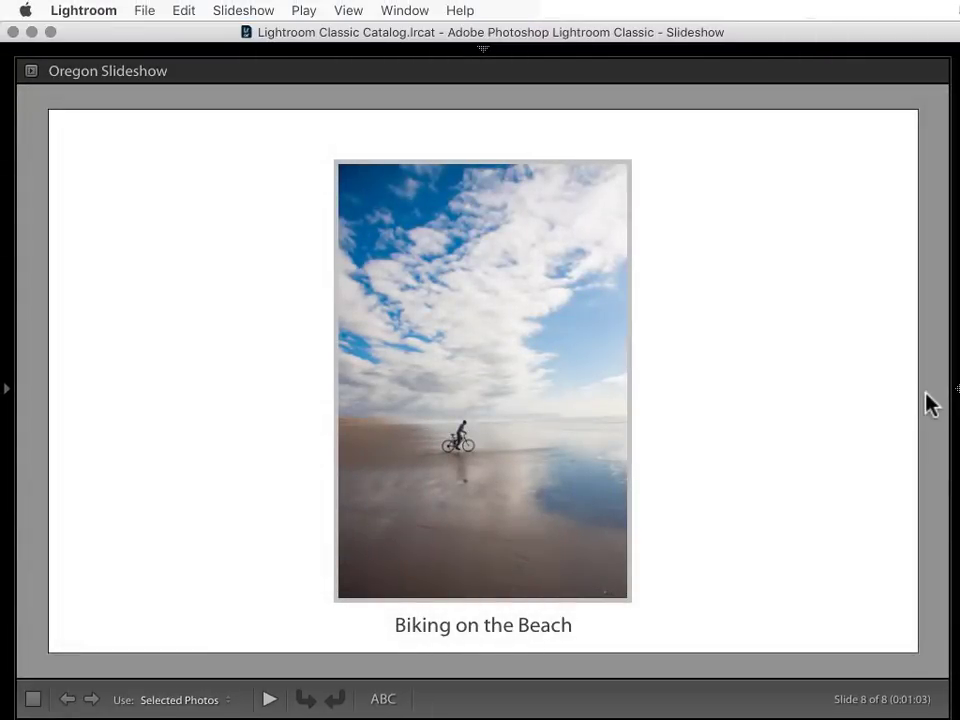
key("shift+Tab")
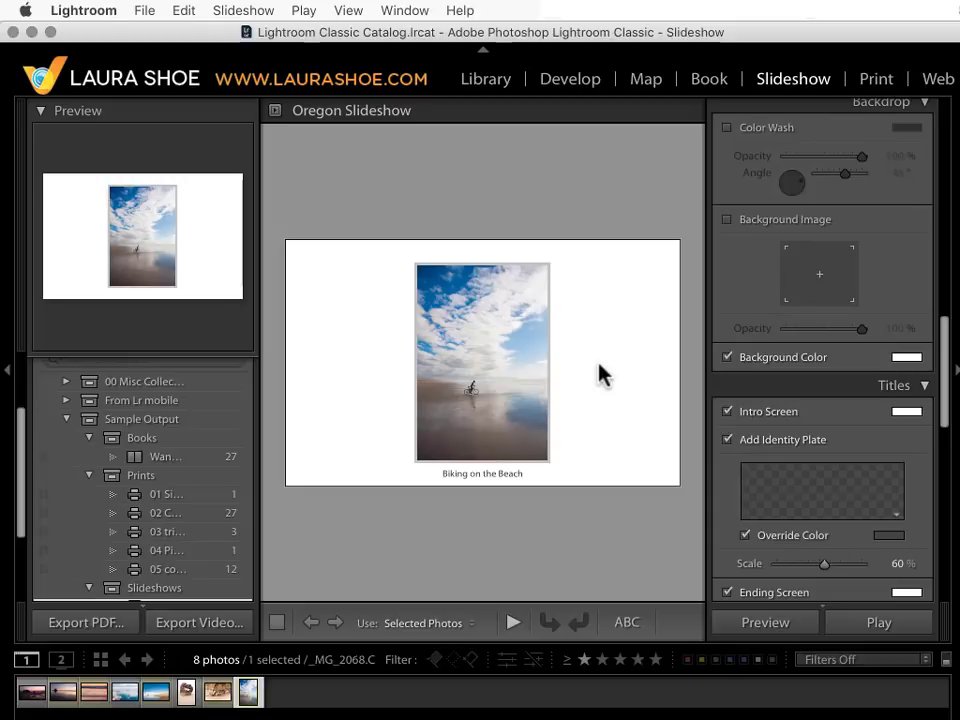
- Switch to the Web module to show the Wandering the Oregon Coast Classic Gallery
left_click(934, 84)
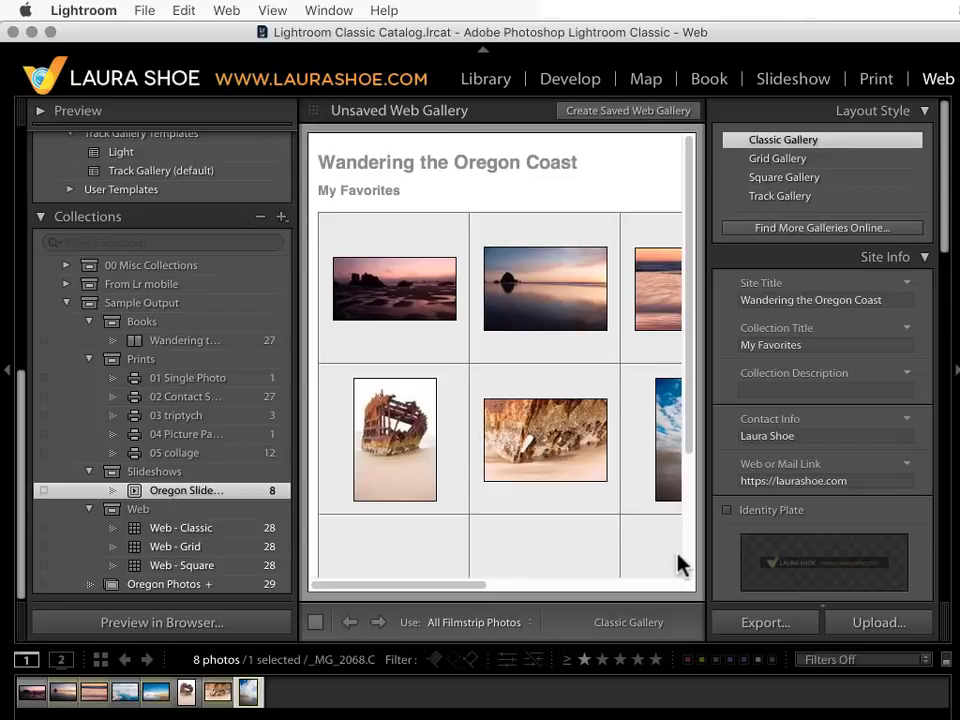
- Preview the gallery in Chrome, enlarge the Bandon, Oregon photo, then advance to Haystack Rock - Cannon Beach
left_click(205, 624)
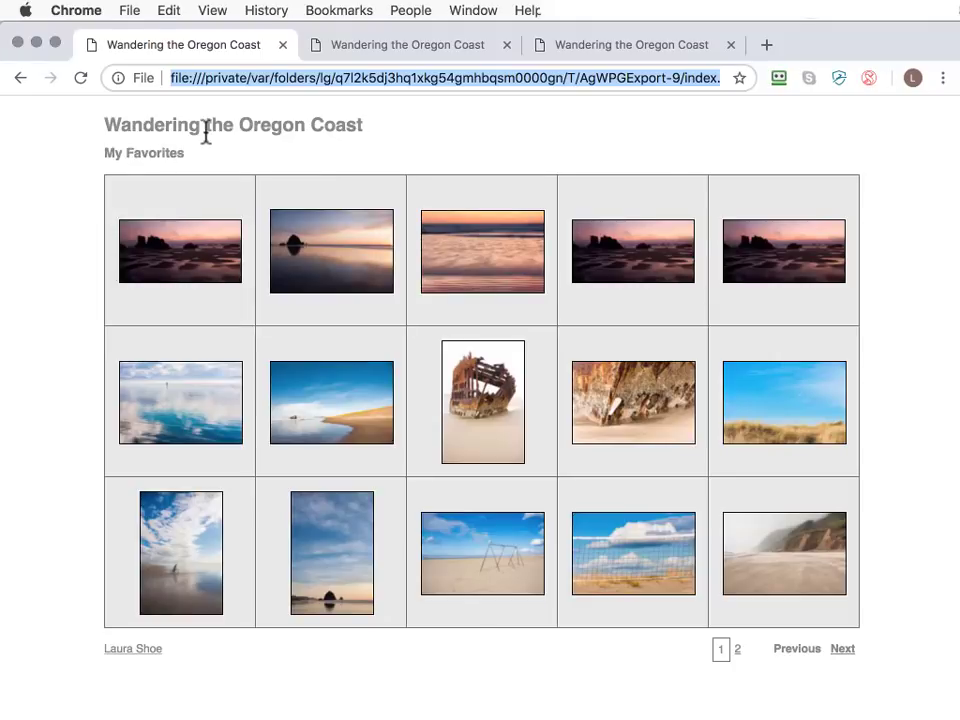
left_click(184, 254)
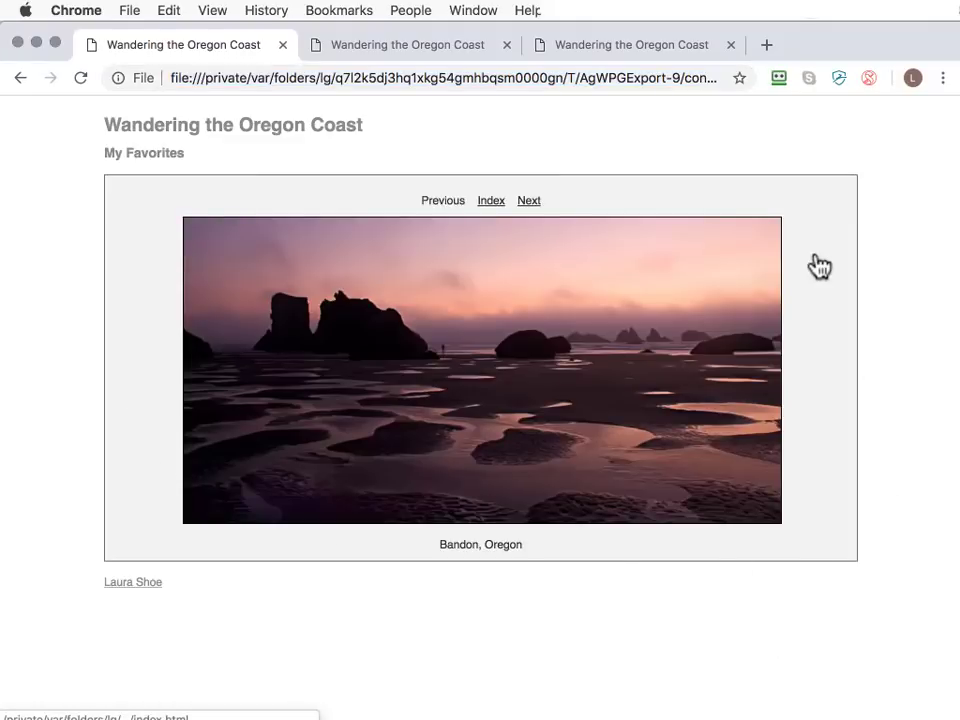
left_click(528, 202)
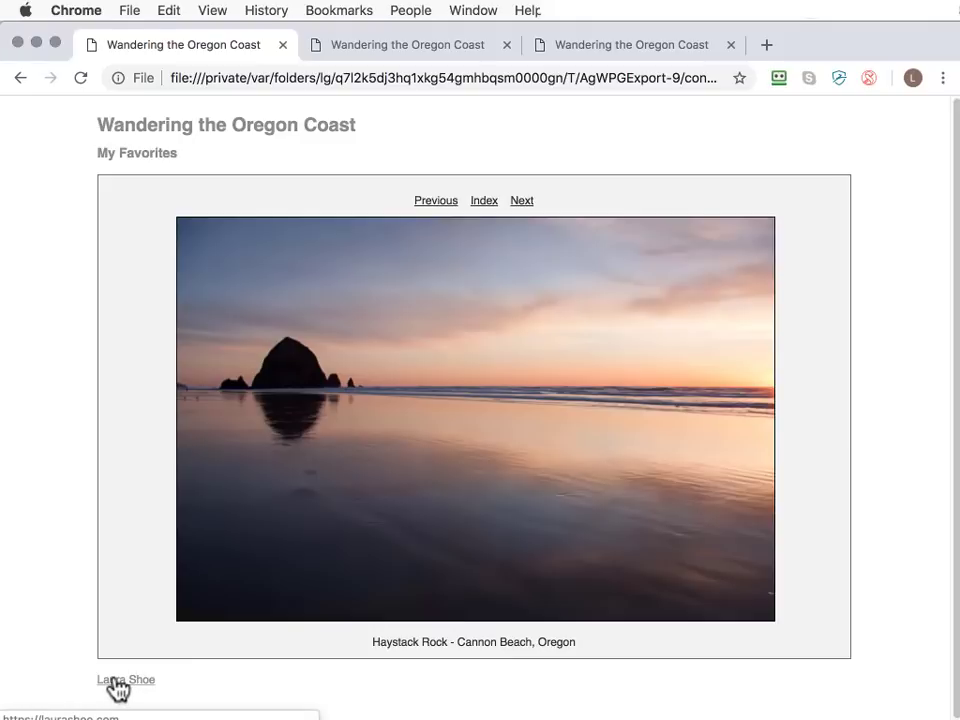
- Return to the gallery index, then step through the second gallery style's viewer from Bandon, Oregon to Ocean Sunset
left_click(484, 201)
left_click(372, 46)
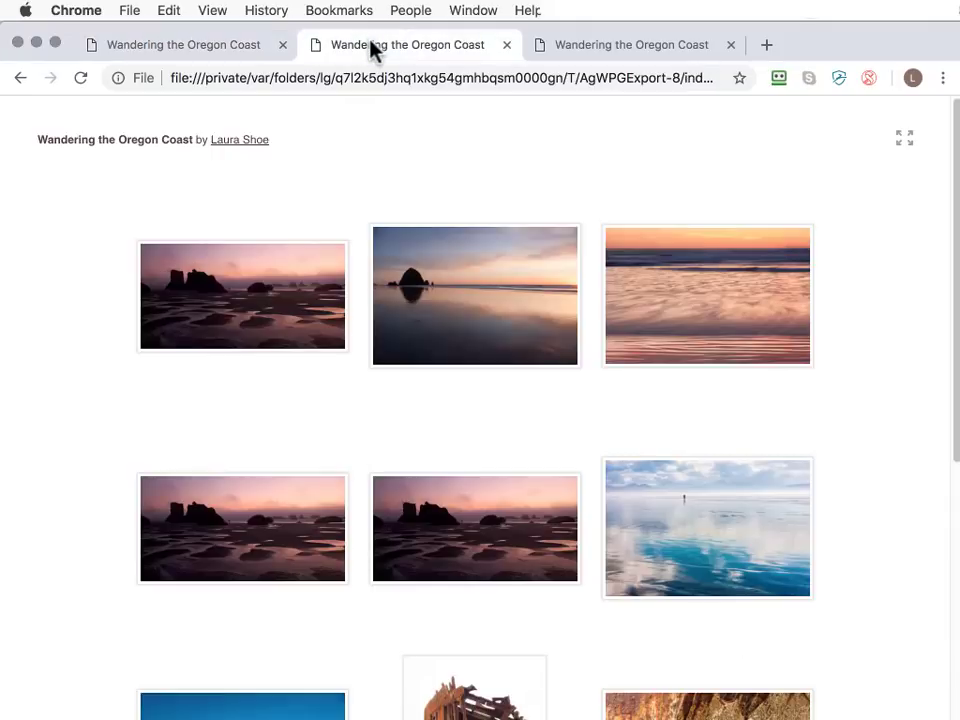
left_click(236, 296)
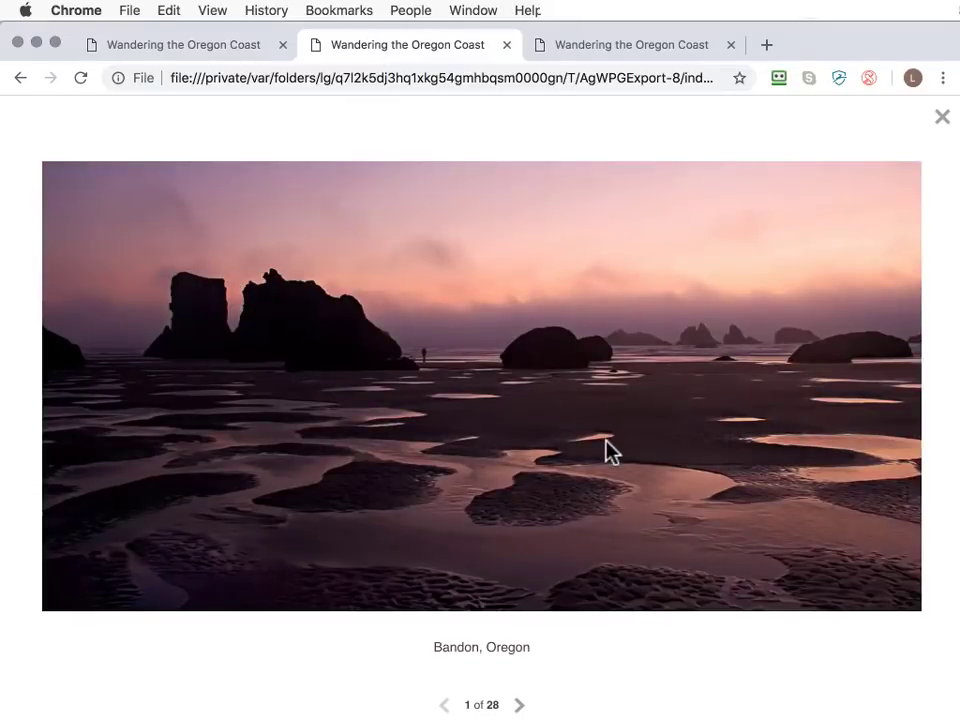
left_click(519, 706)
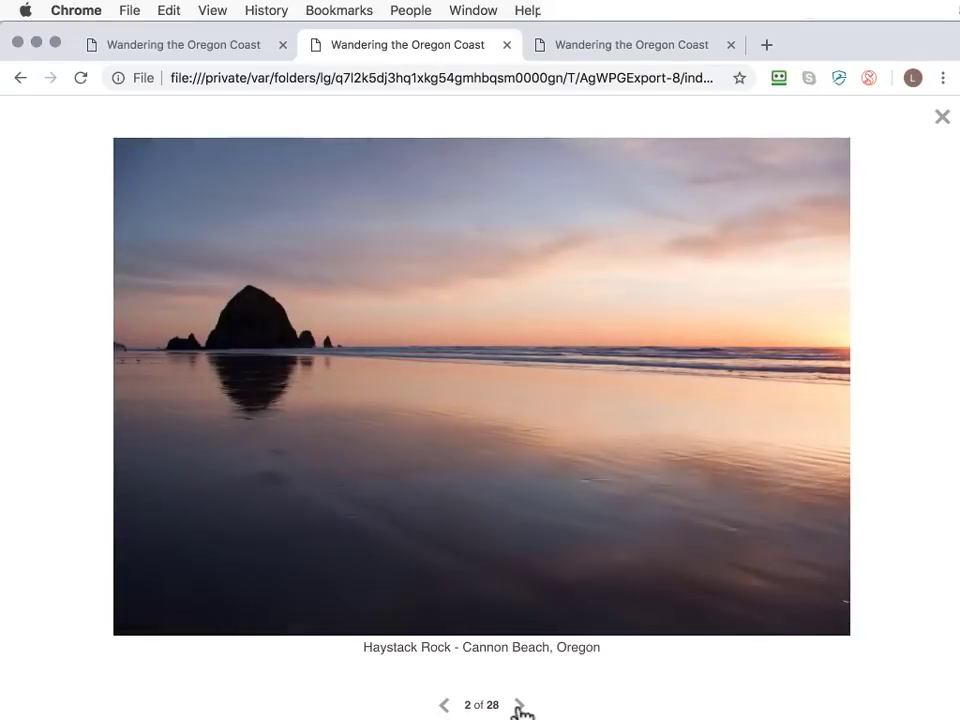
left_click(517, 706)
- Step the third gallery style's viewer from Ocean Sunset to photo 5 of 28, then return to the classic gallery
left_click(613, 52)
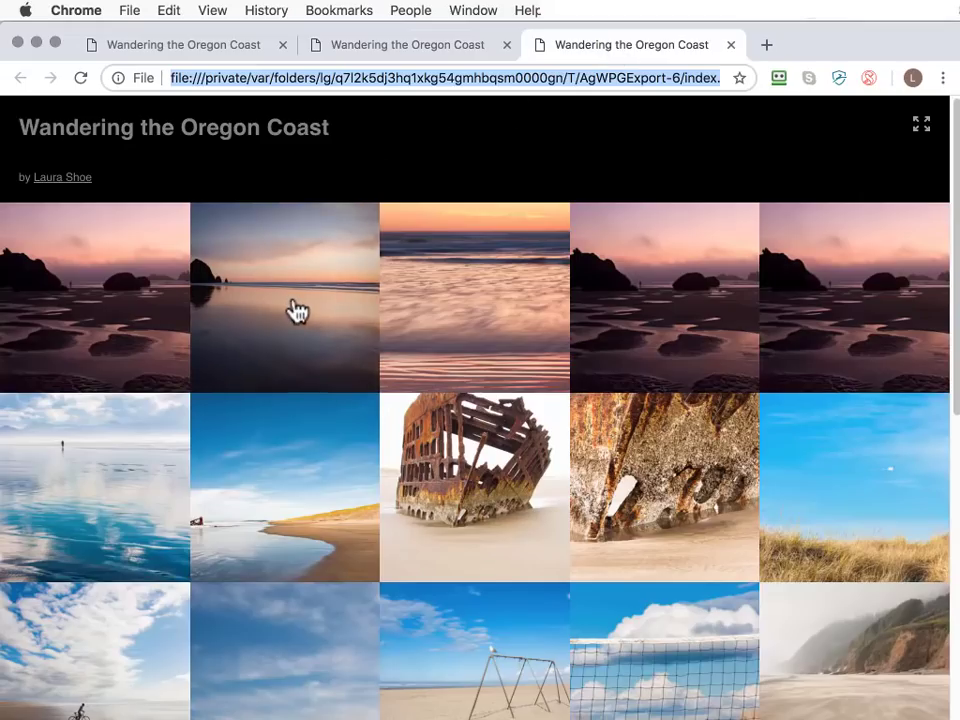
left_click(448, 306)
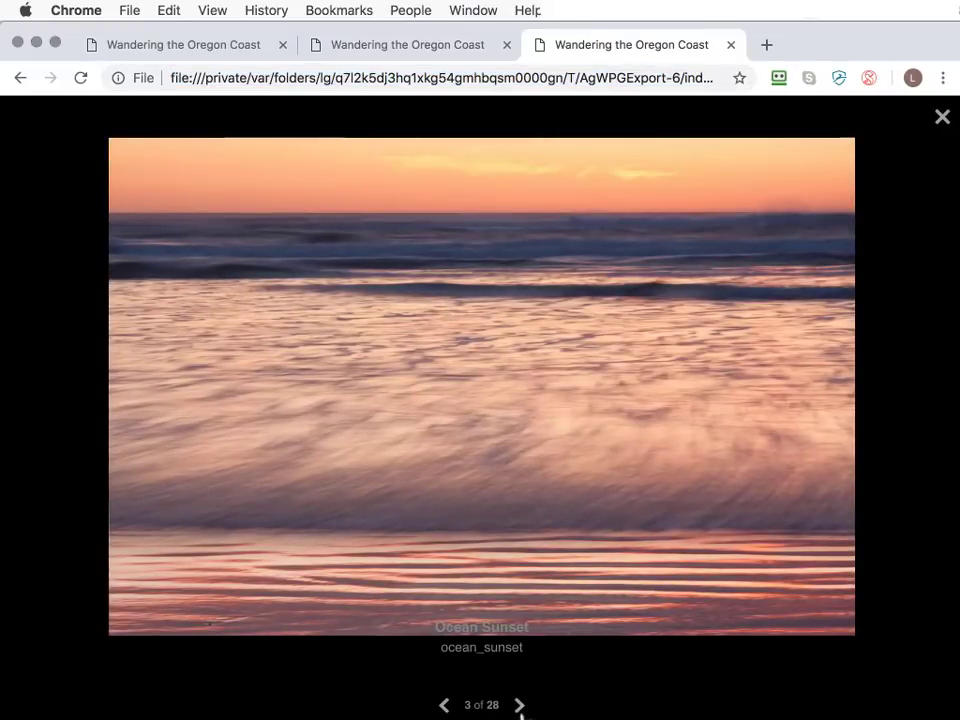
left_click(519, 705)
left_click(519, 705)
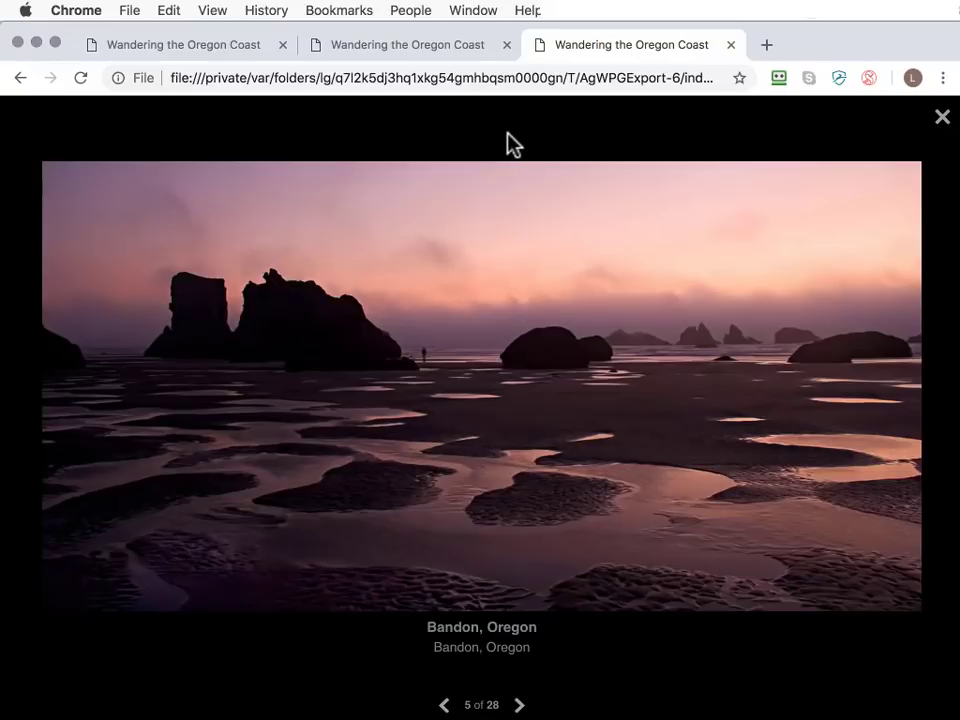
left_click(183, 53)
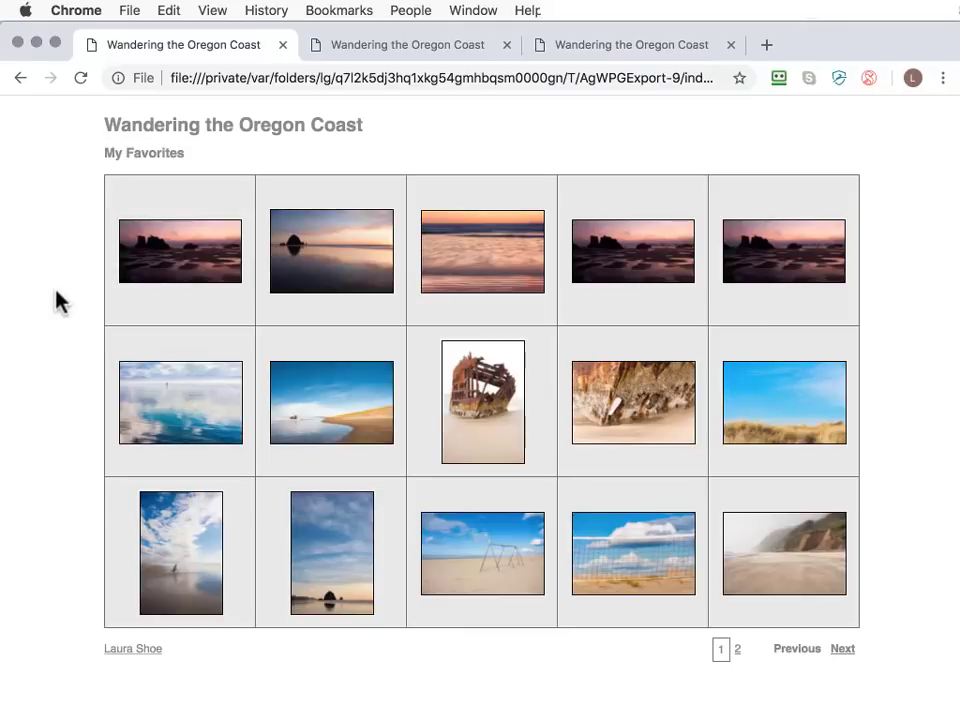
- Switch back to Lightroom Classic and move from the Library grid into Develop
key("super+Tab")
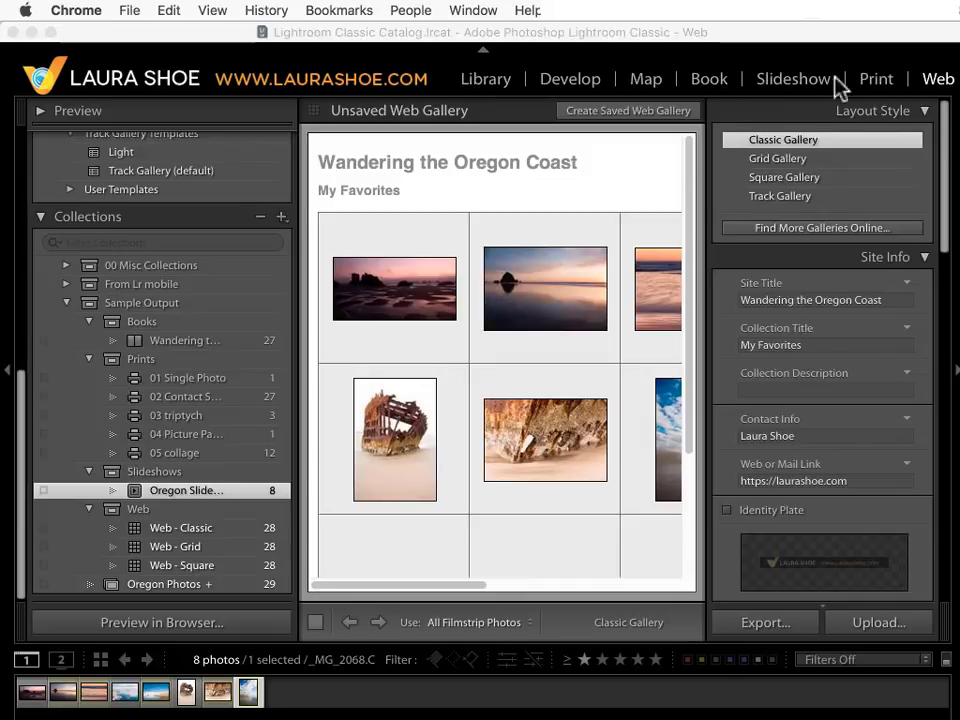
left_click(495, 31)
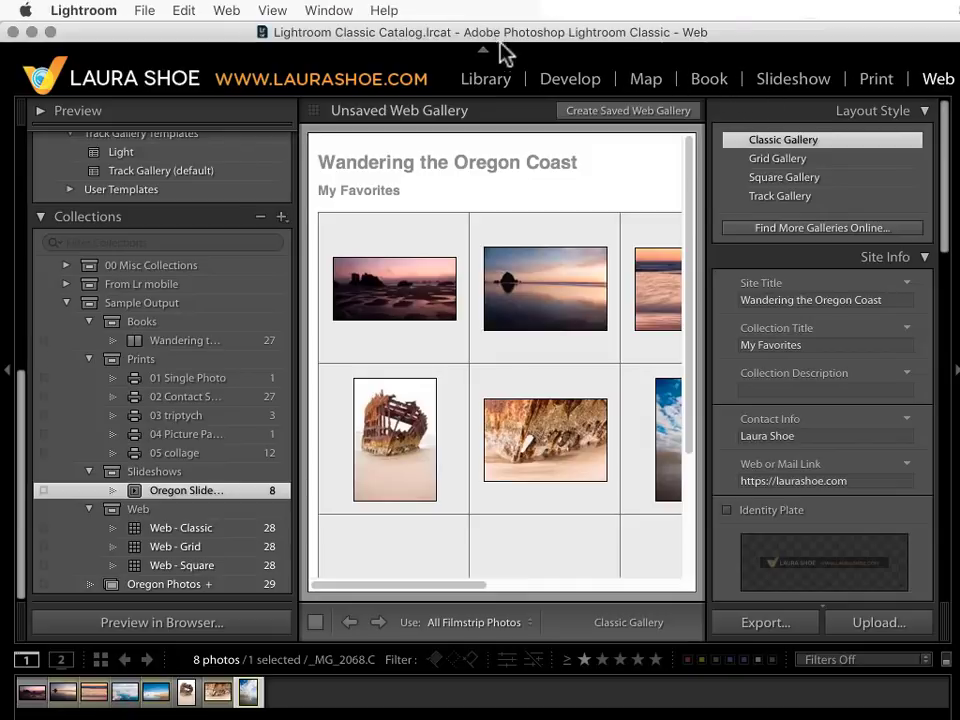
left_click(487, 78)
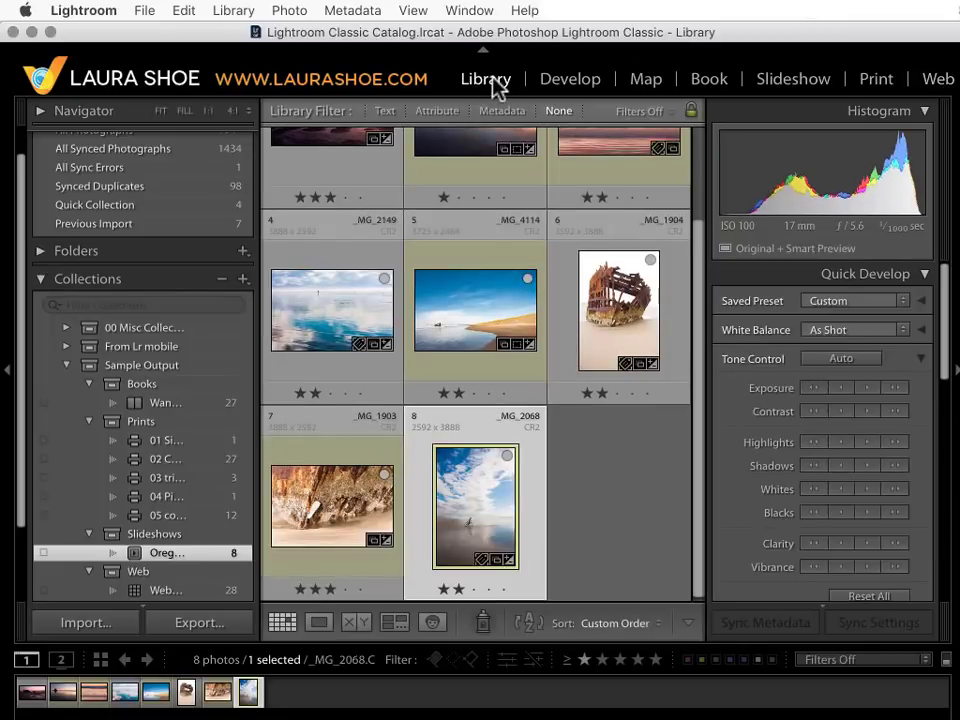
key("d")
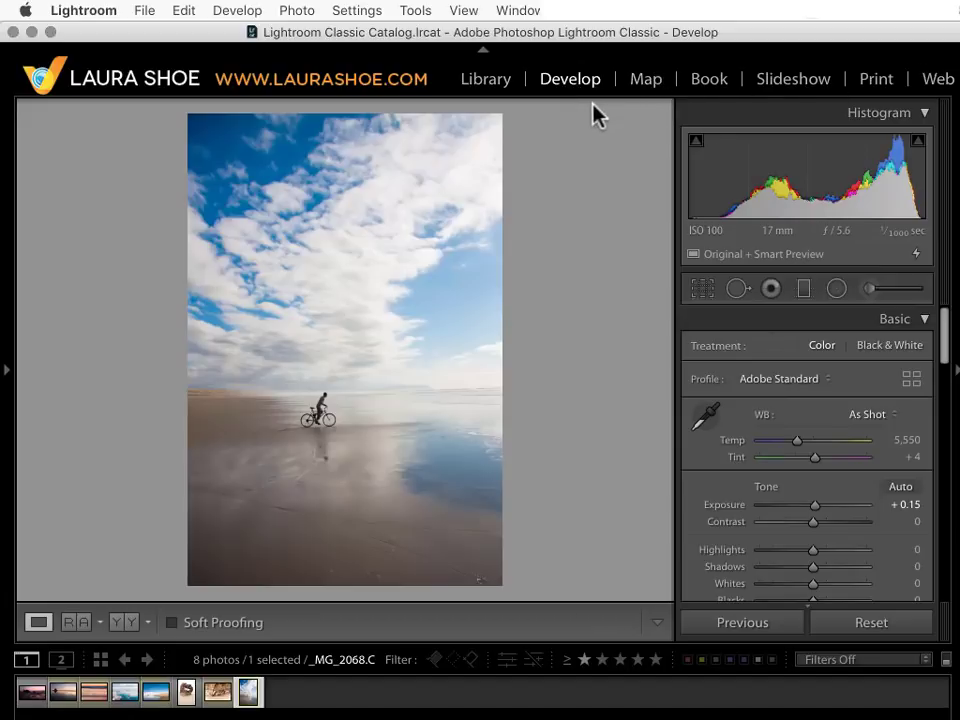
- Show the HSL/Color adjustments, then jump to the Book module and on to Web
key("super+3")
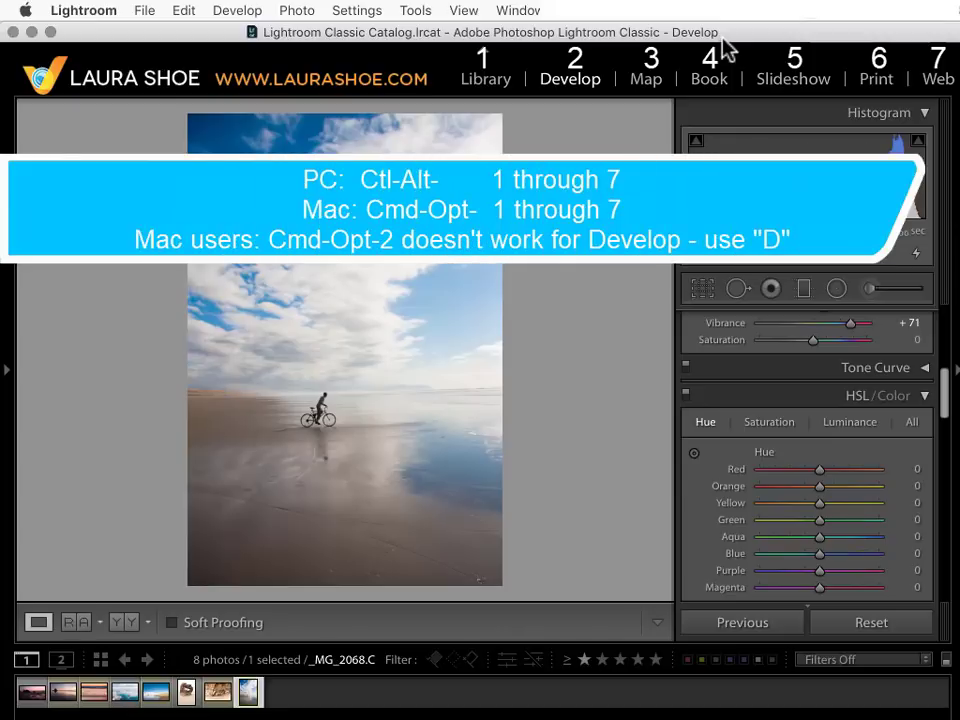
key("alt")
key("alt")
key("super+alt+4")
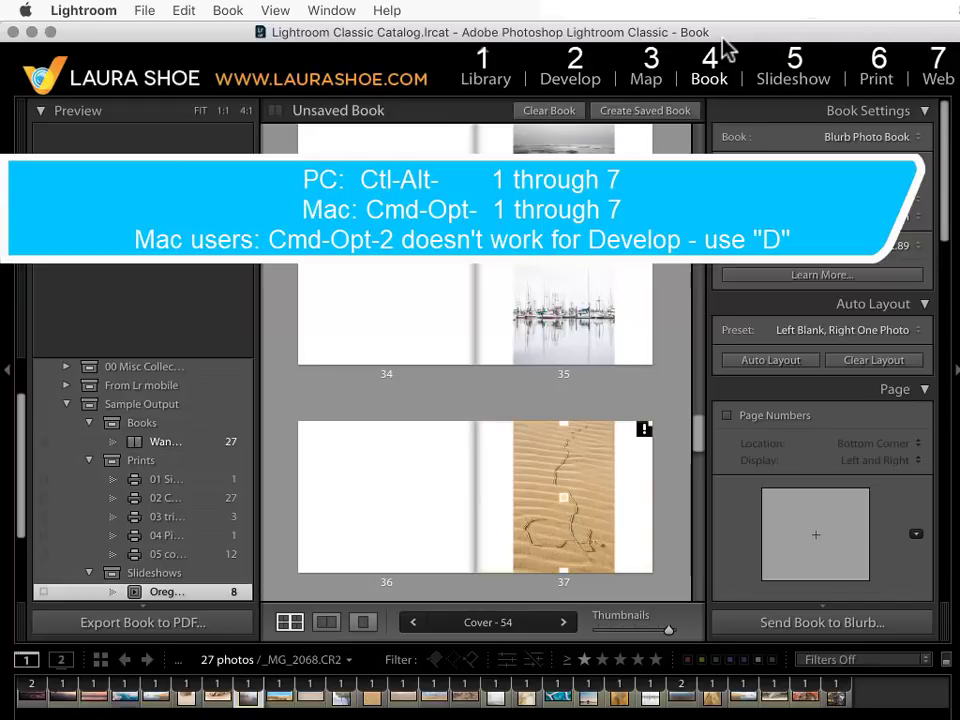
key("super+alt+7")
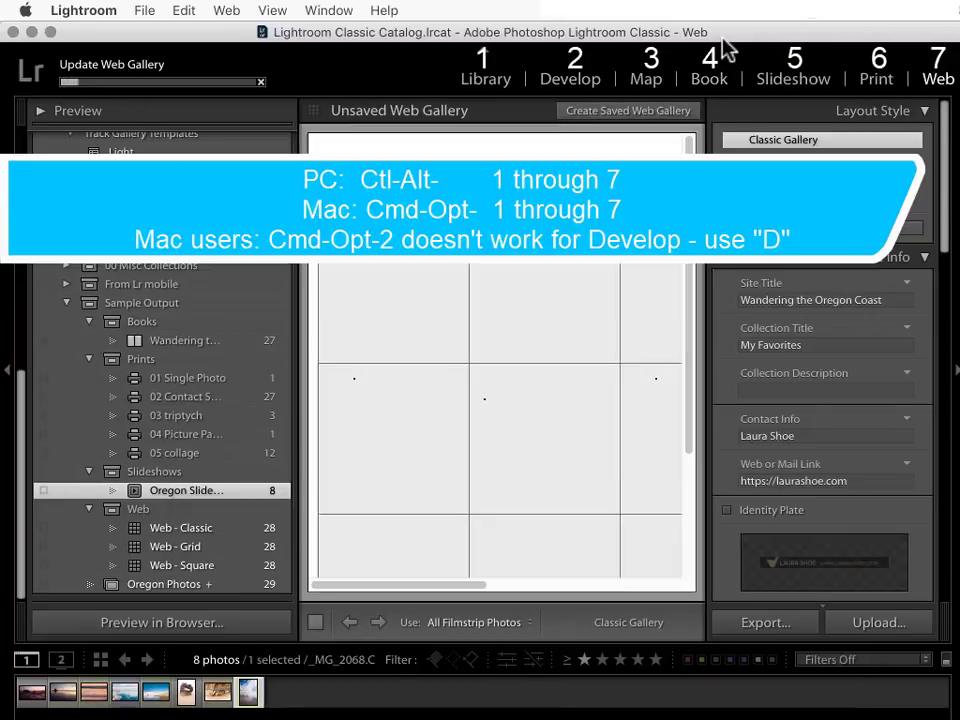